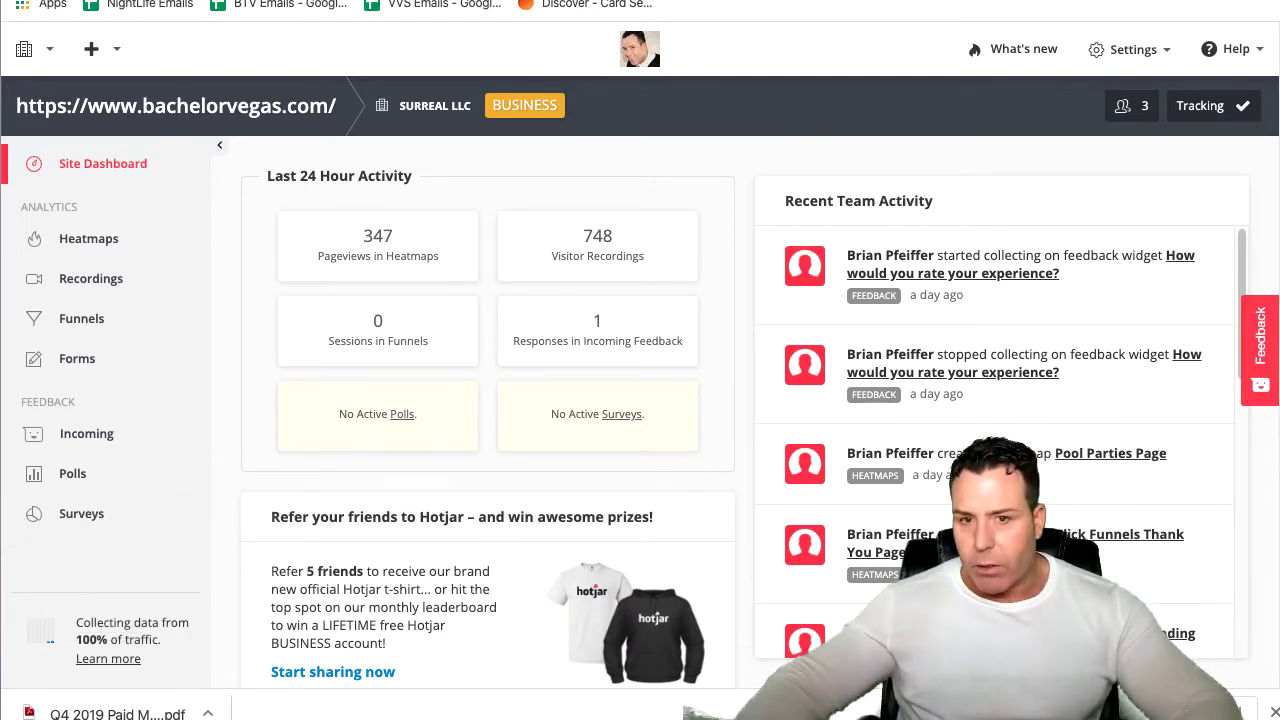
Check the list of websites registered under the organization and close it
{"action": "left_click", "coordinate": [44, 50]}
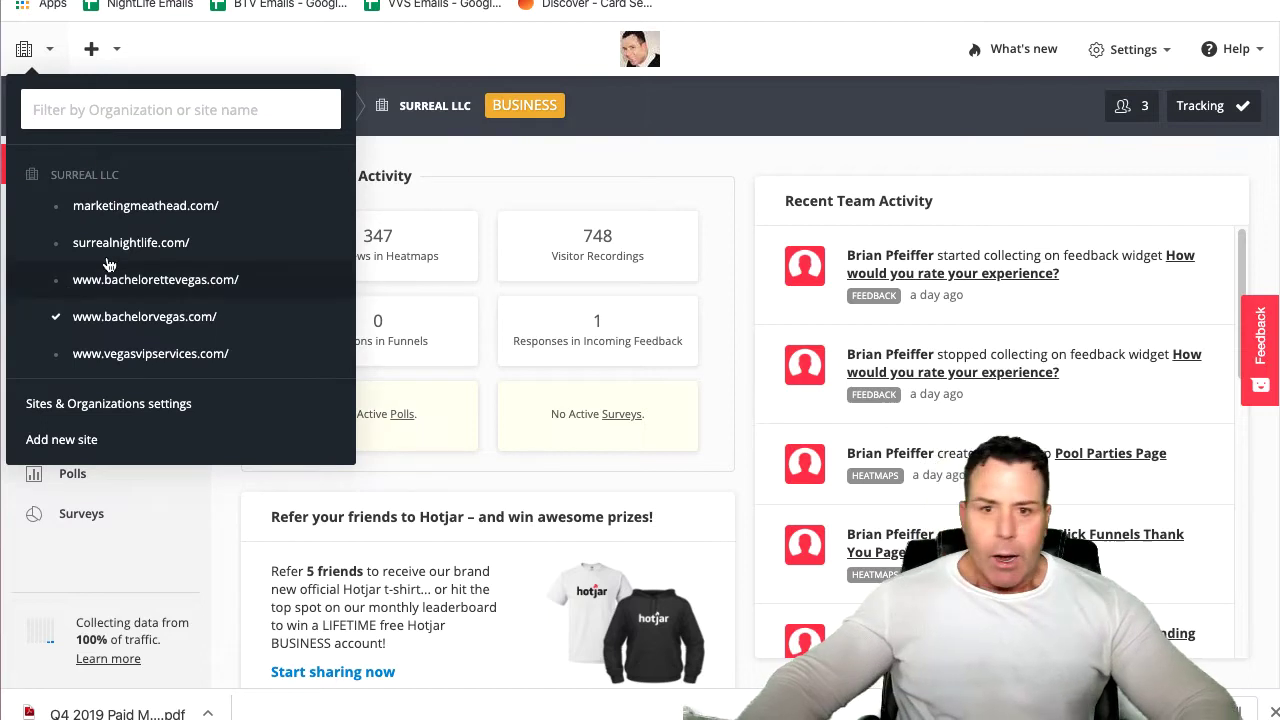
{"action": "left_click", "coordinate": [51, 54]}
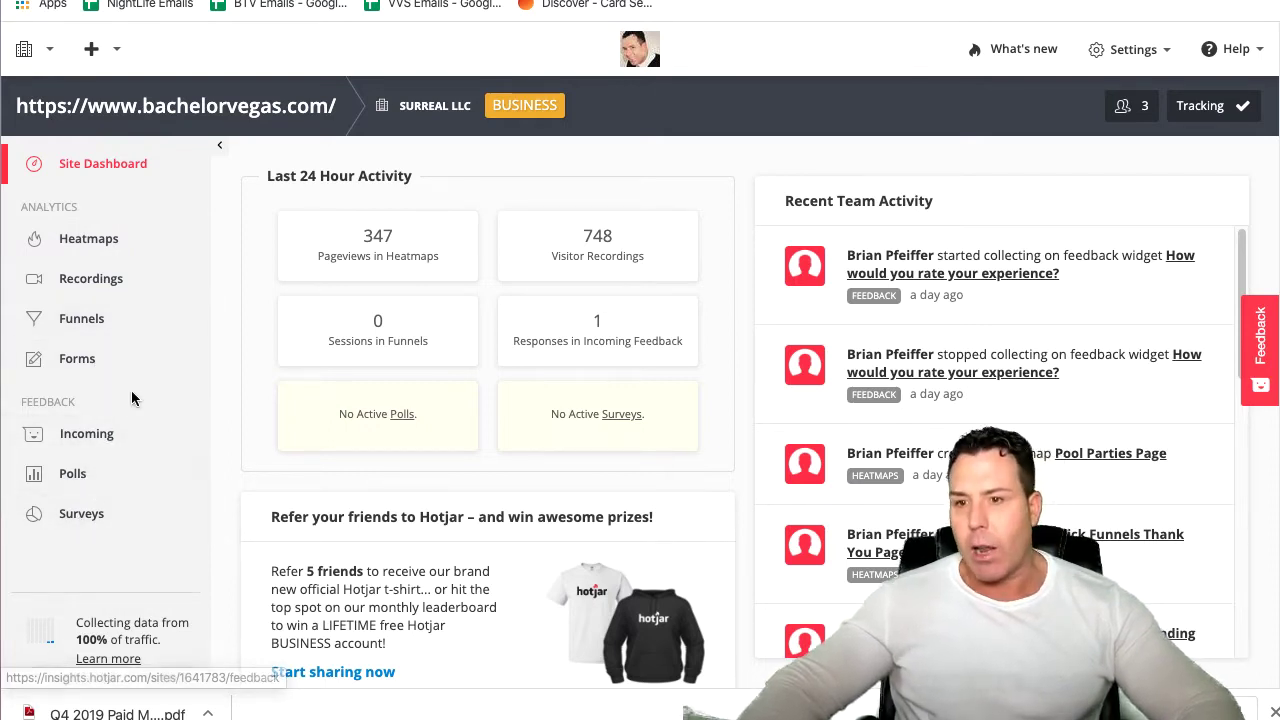
{"action": "left_click", "coordinate": [1140, 52]}
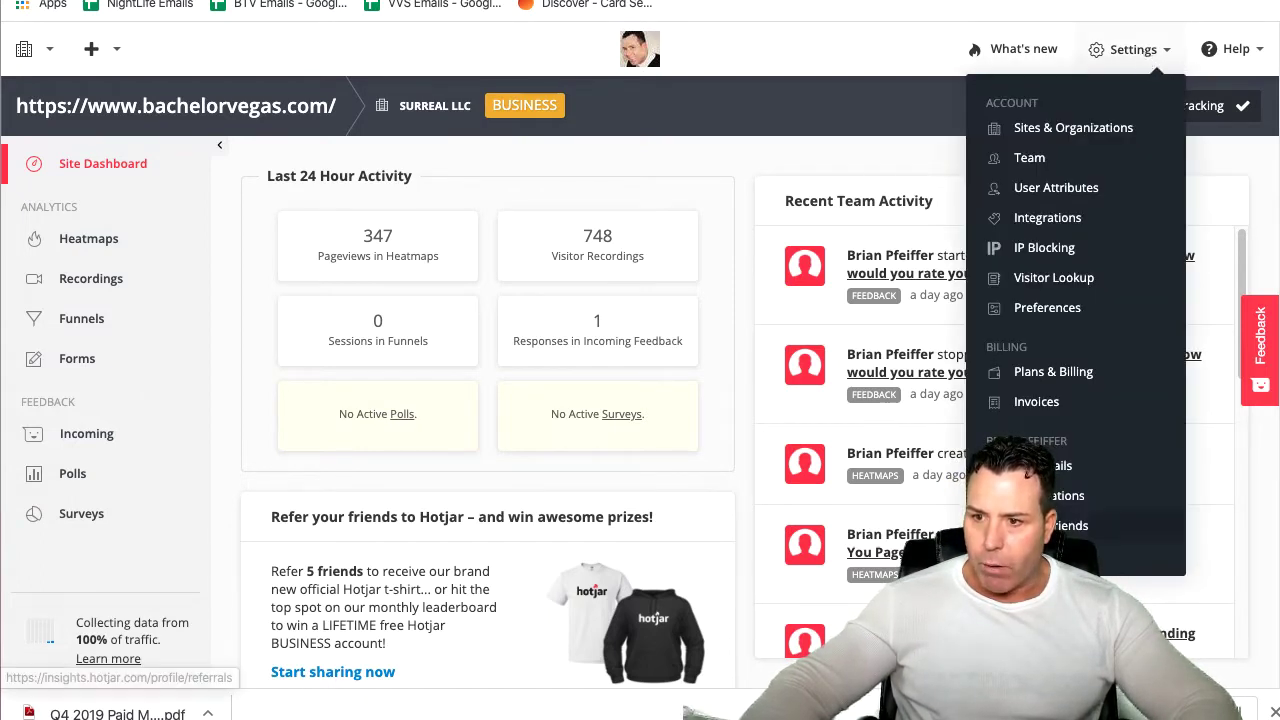
{"action": "left_click", "coordinate": [1065, 525]}
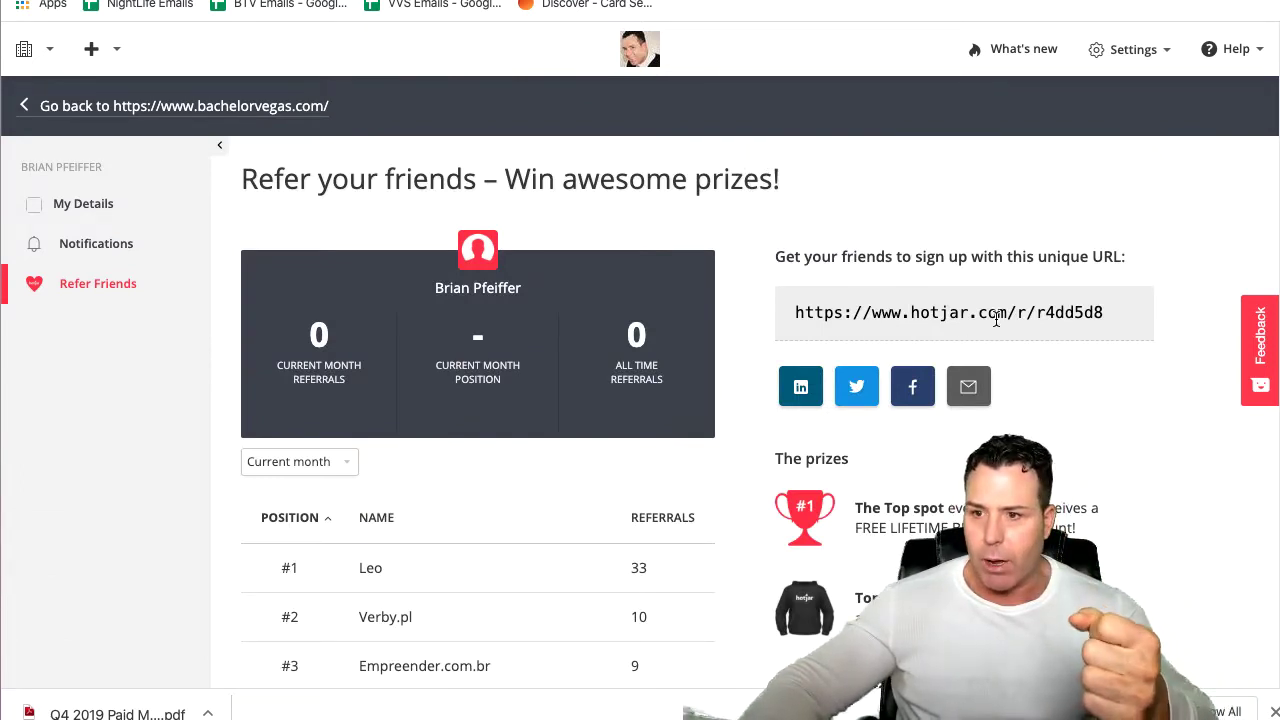
{"action": "left_click_drag", "start_coordinate": [1110, 315], "coordinate": [803, 288]}
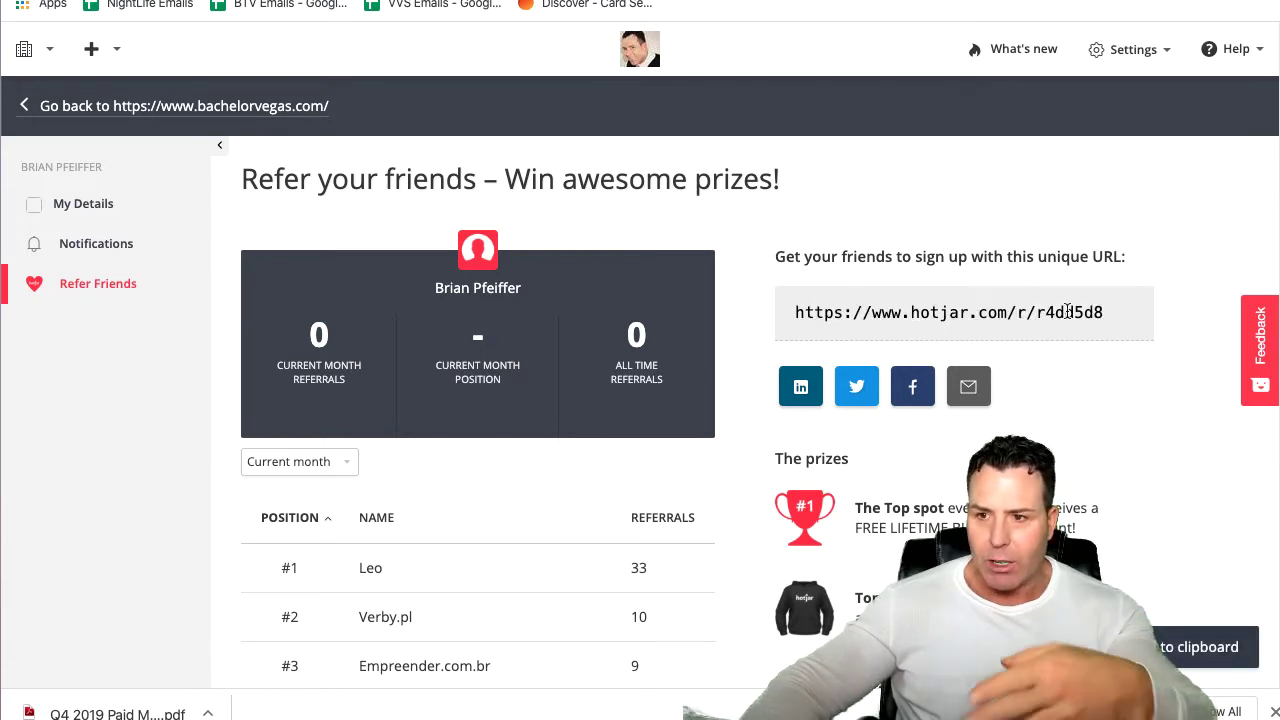
{"action": "scroll", "coordinate": [824, 455], "scroll_direction": "down", "scroll_amount": 1}
{"action": "scroll", "coordinate": [824, 455], "scroll_direction": "down", "scroll_amount": 5}
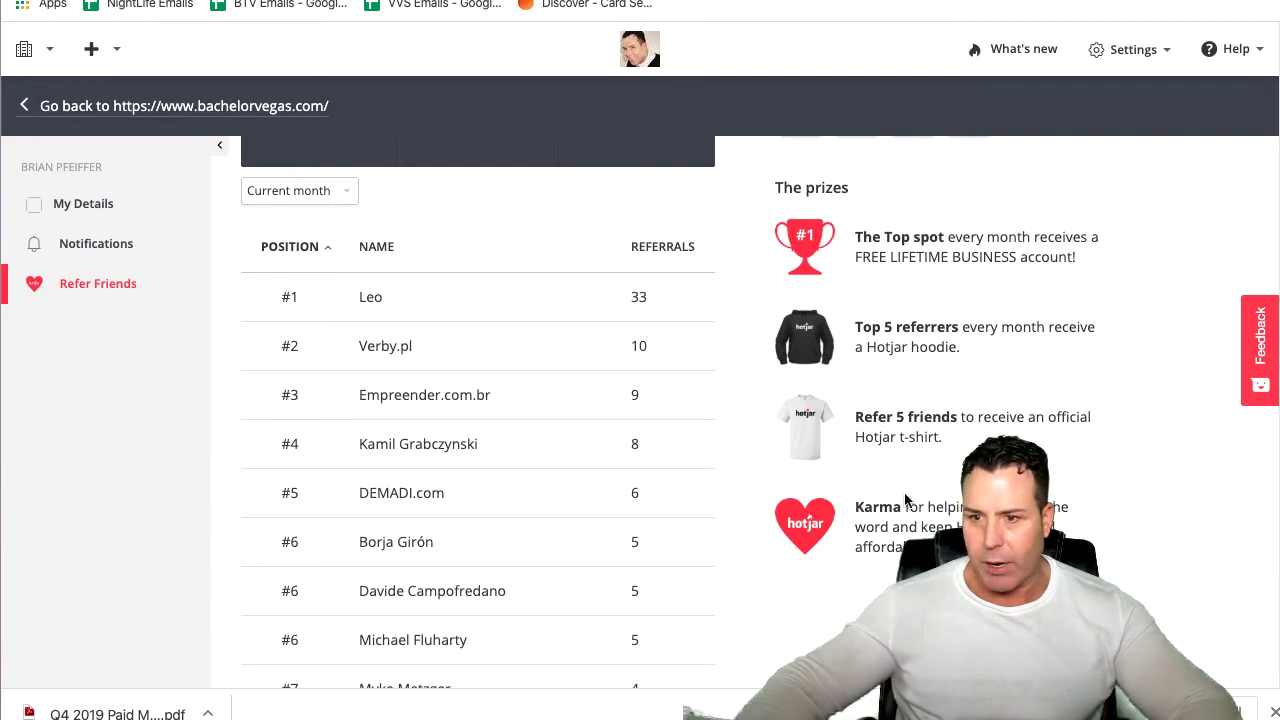
{"action": "scroll", "coordinate": [800, 520], "scroll_direction": "up", "scroll_amount": 3}
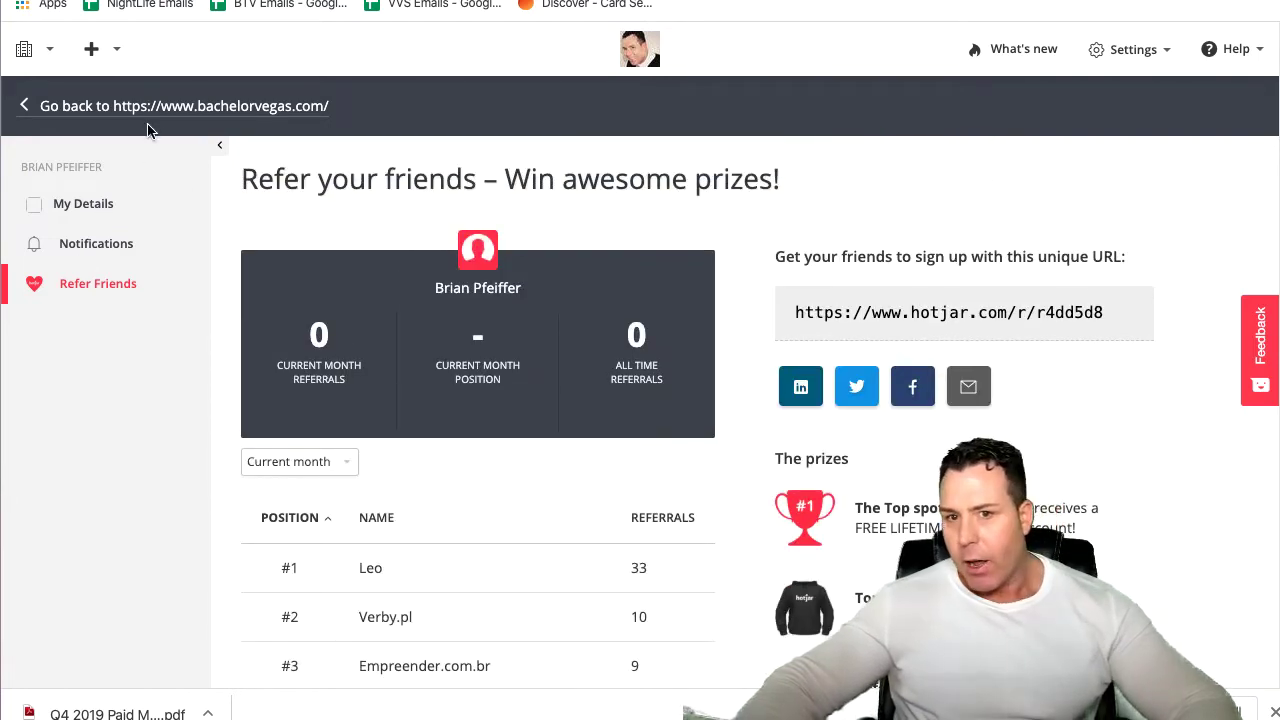
{"action": "left_click", "coordinate": [44, 54]}
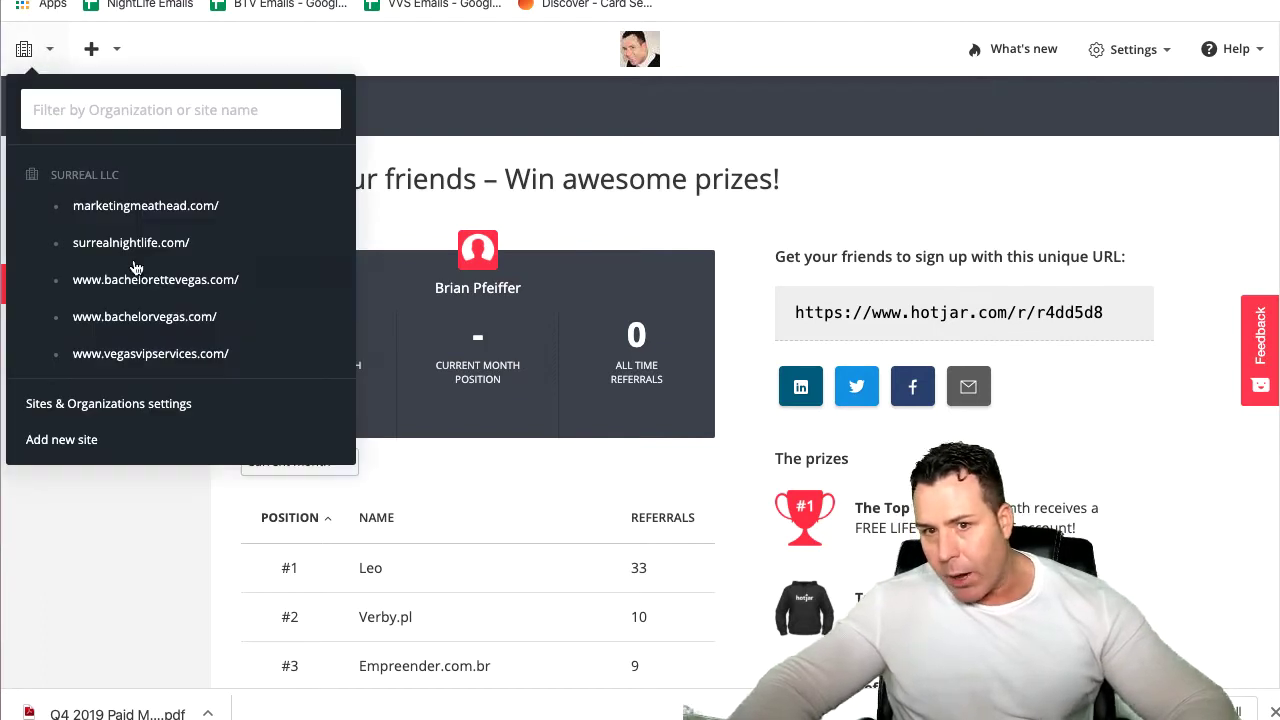
{"action": "left_click", "coordinate": [153, 317]}
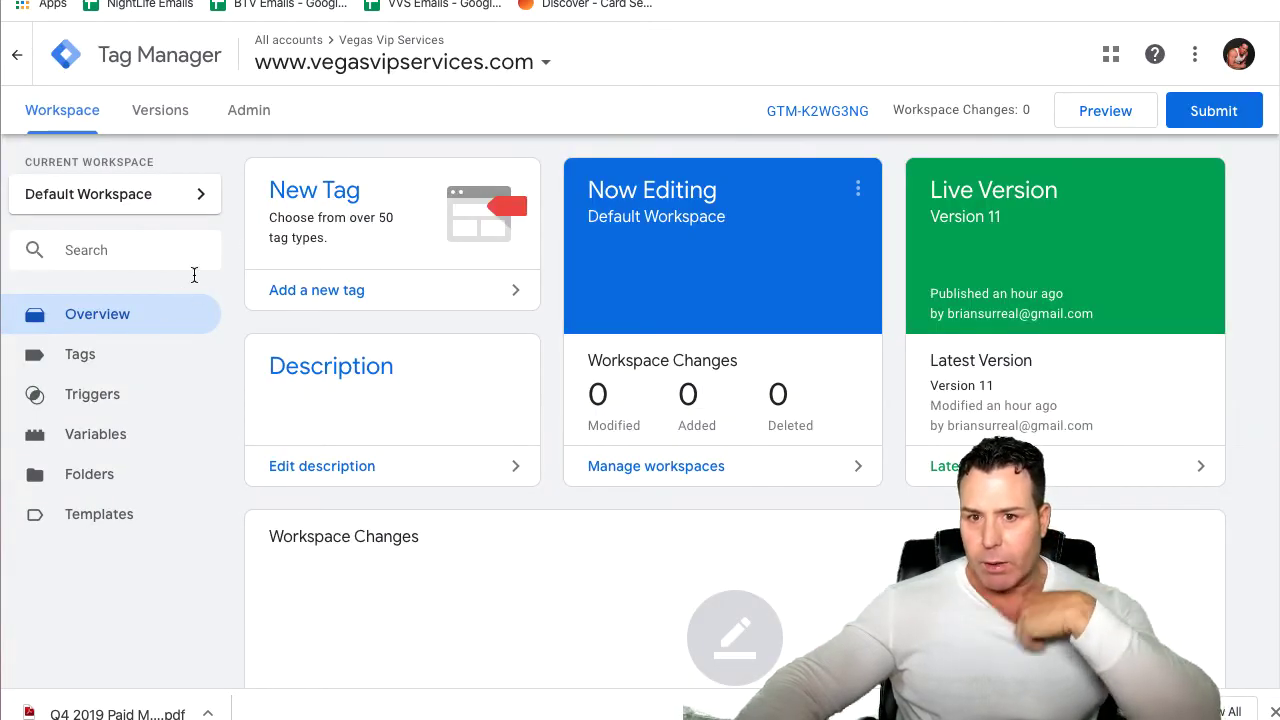
{"action": "left_click", "coordinate": [395, 63]}
{"action": "left_click", "coordinate": [147, 233]}
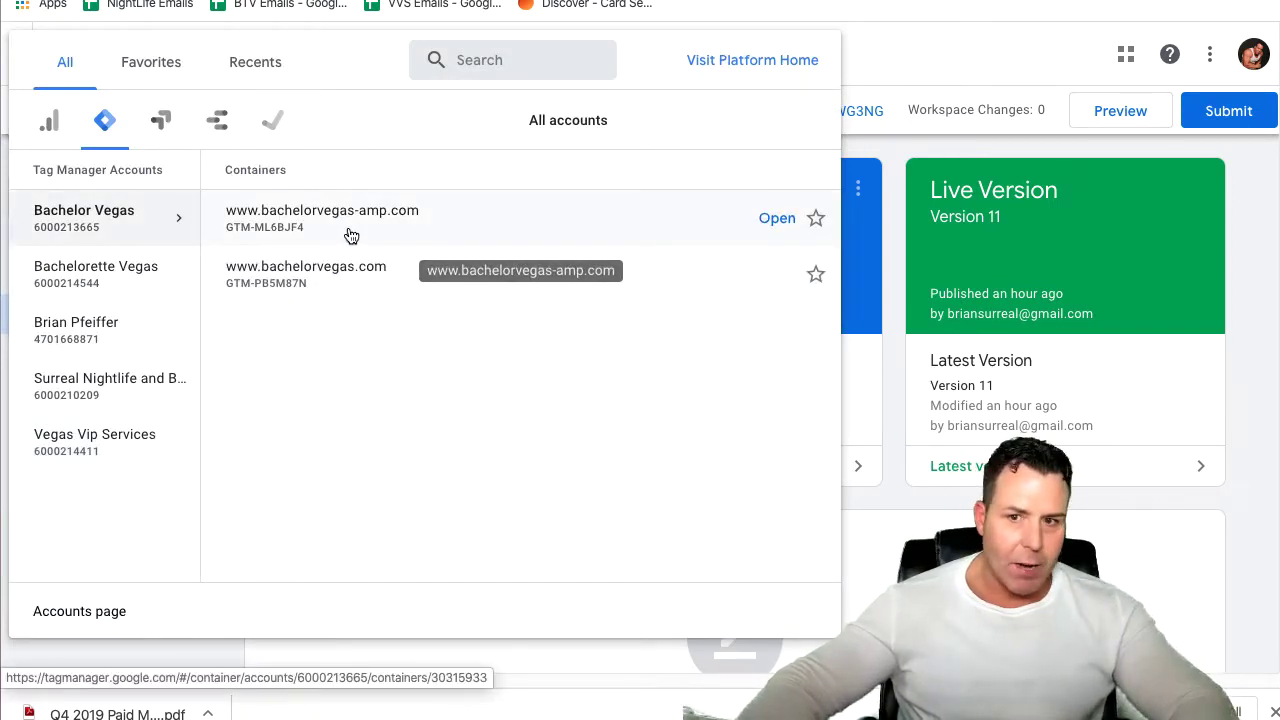
{"action": "left_click", "coordinate": [343, 280]}
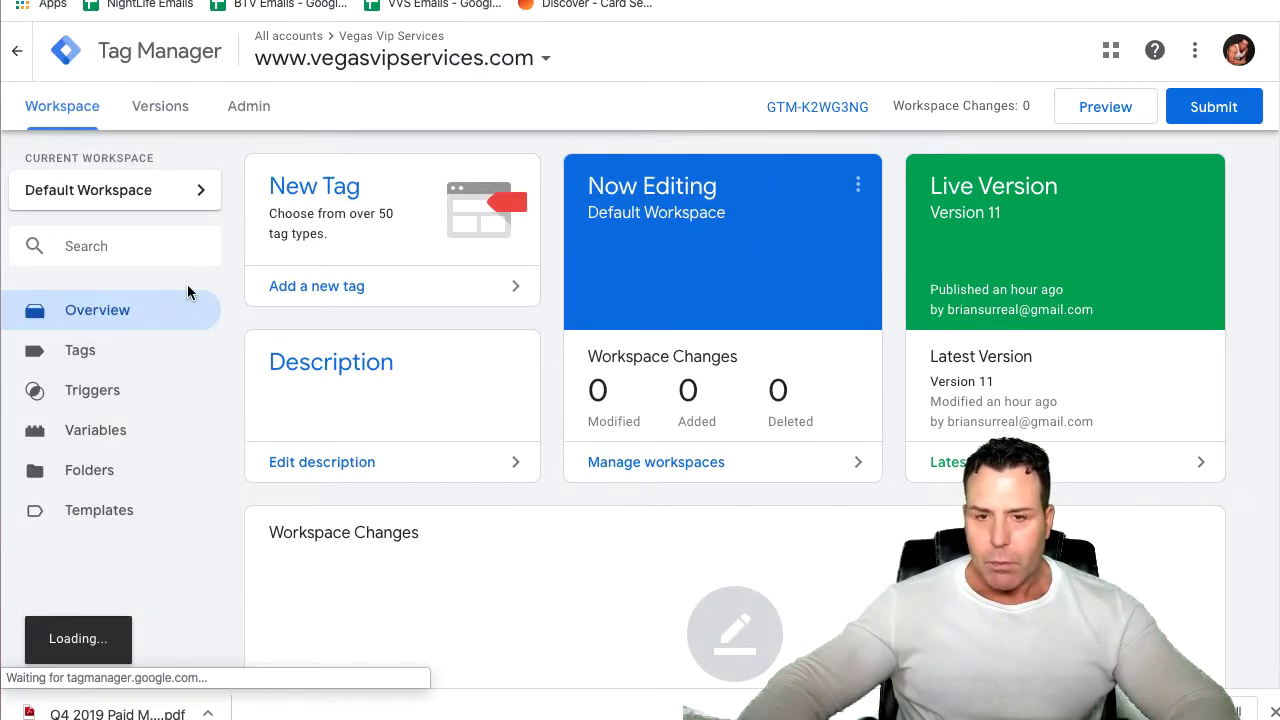
{"action": "left_click", "coordinate": [97, 357]}
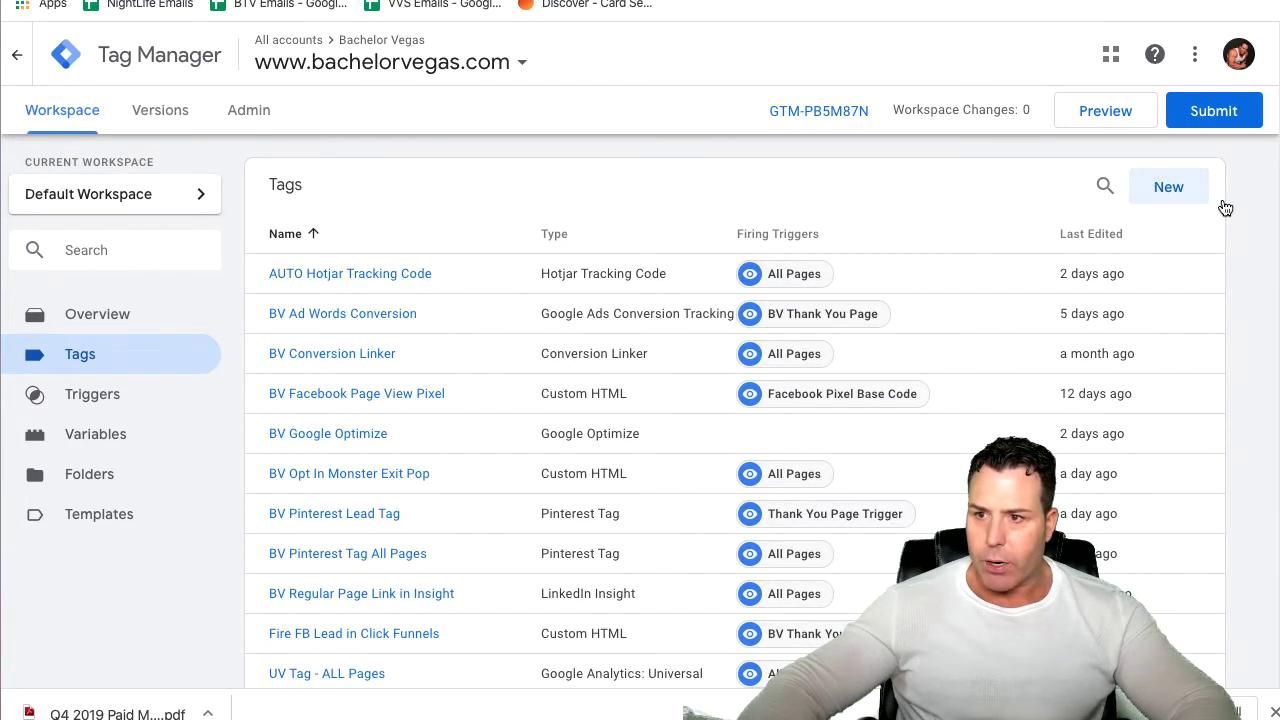
Start a new tag, browse the available tag types as far as Hotjar Tracking Code, and discard the untitled tag
{"action": "left_click", "coordinate": [1169, 188]}
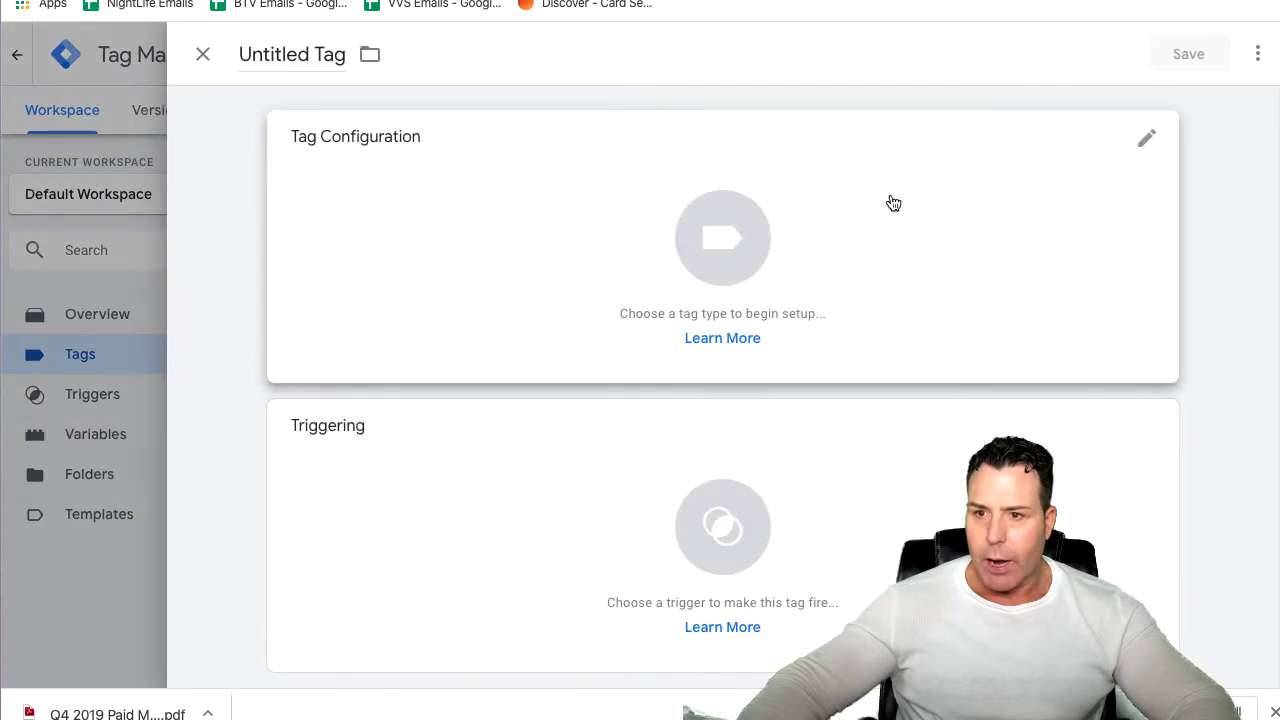
{"action": "left_click", "coordinate": [740, 262]}
{"action": "scroll", "coordinate": [960, 391], "scroll_direction": "down", "scroll_amount": 10}
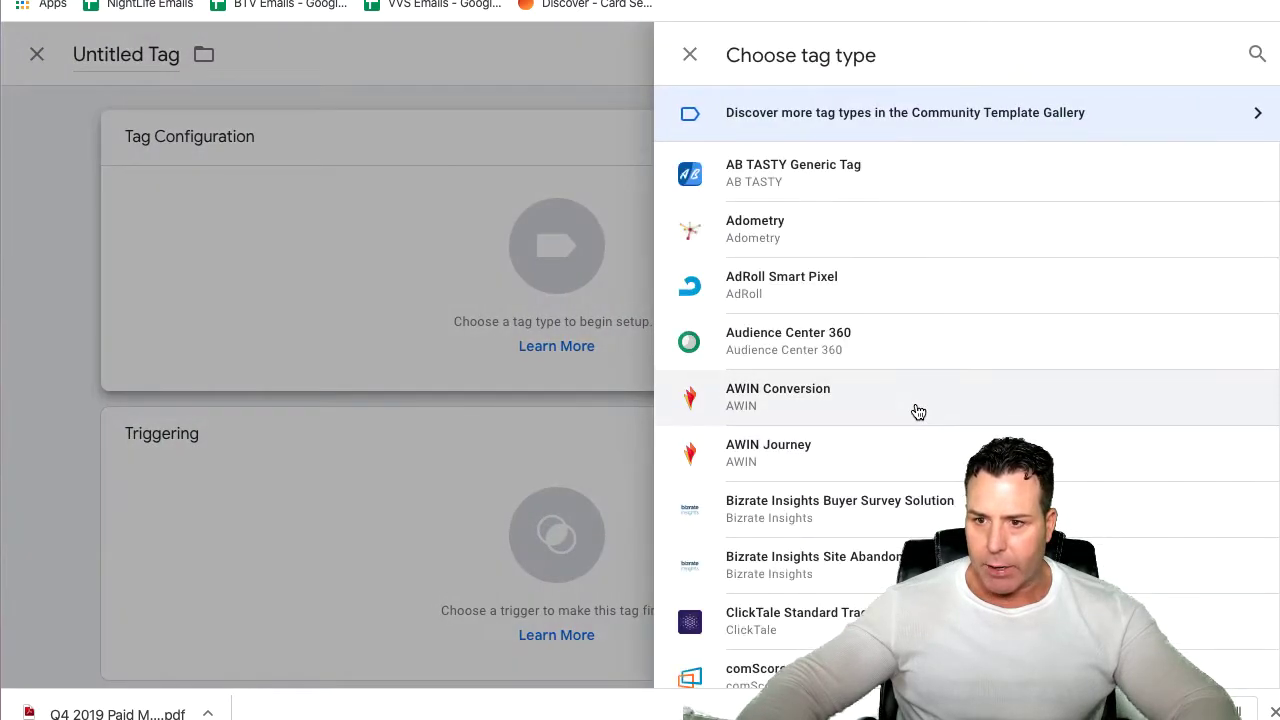
{"action": "scroll", "coordinate": [913, 430], "scroll_direction": "down", "scroll_amount": 5}
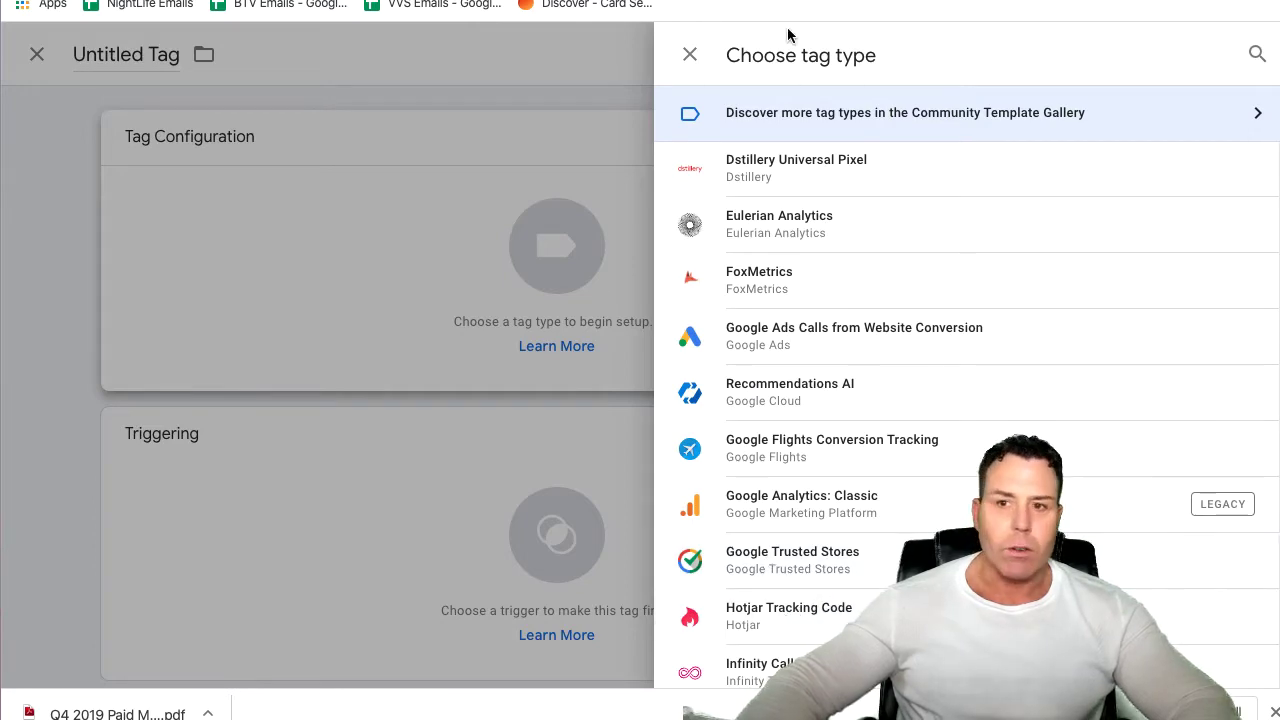
{"action": "left_click", "coordinate": [688, 56]}
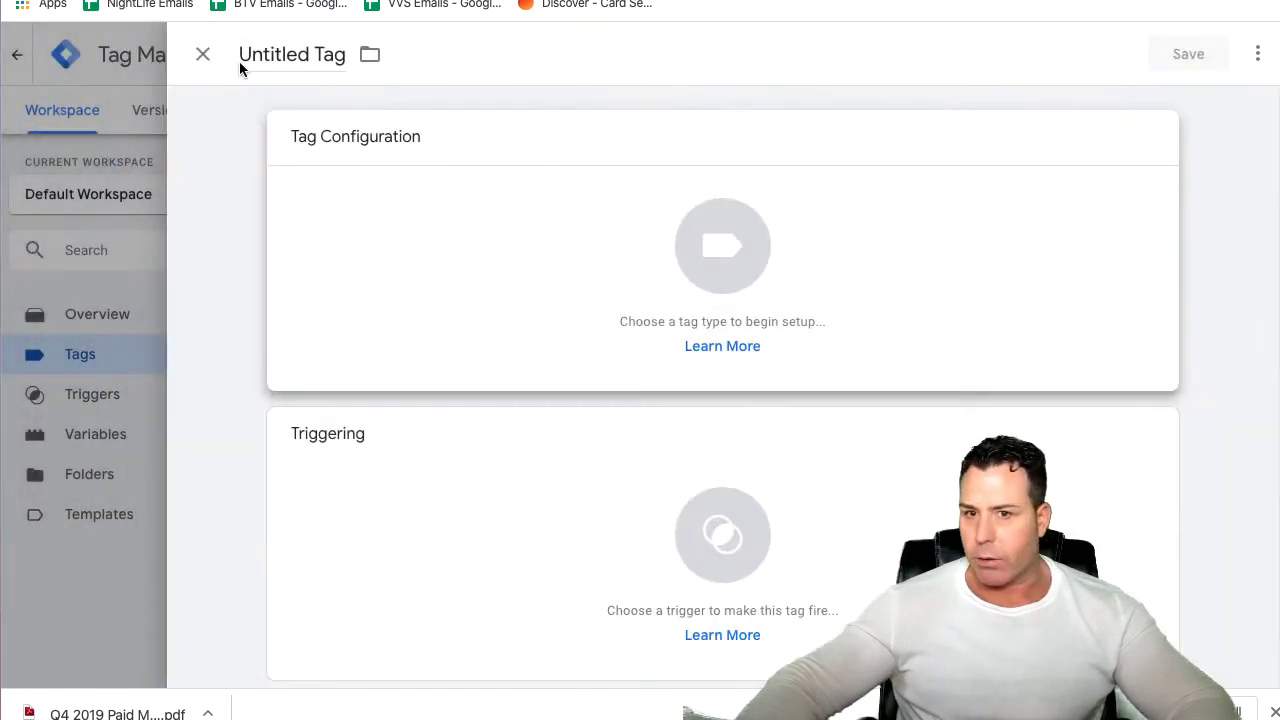
{"action": "left_click", "coordinate": [204, 54]}
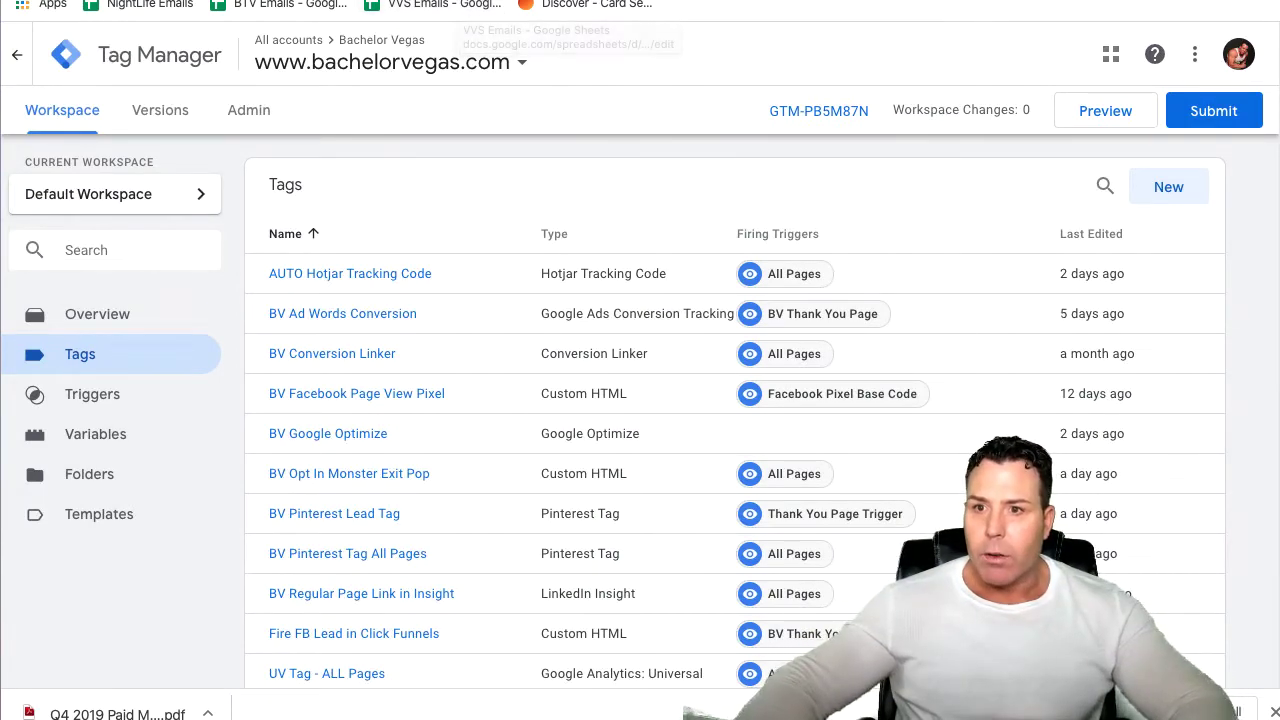
{"action": "left_click", "coordinate": [460, 0]}
{"action": "left_click", "coordinate": [108, 239]}
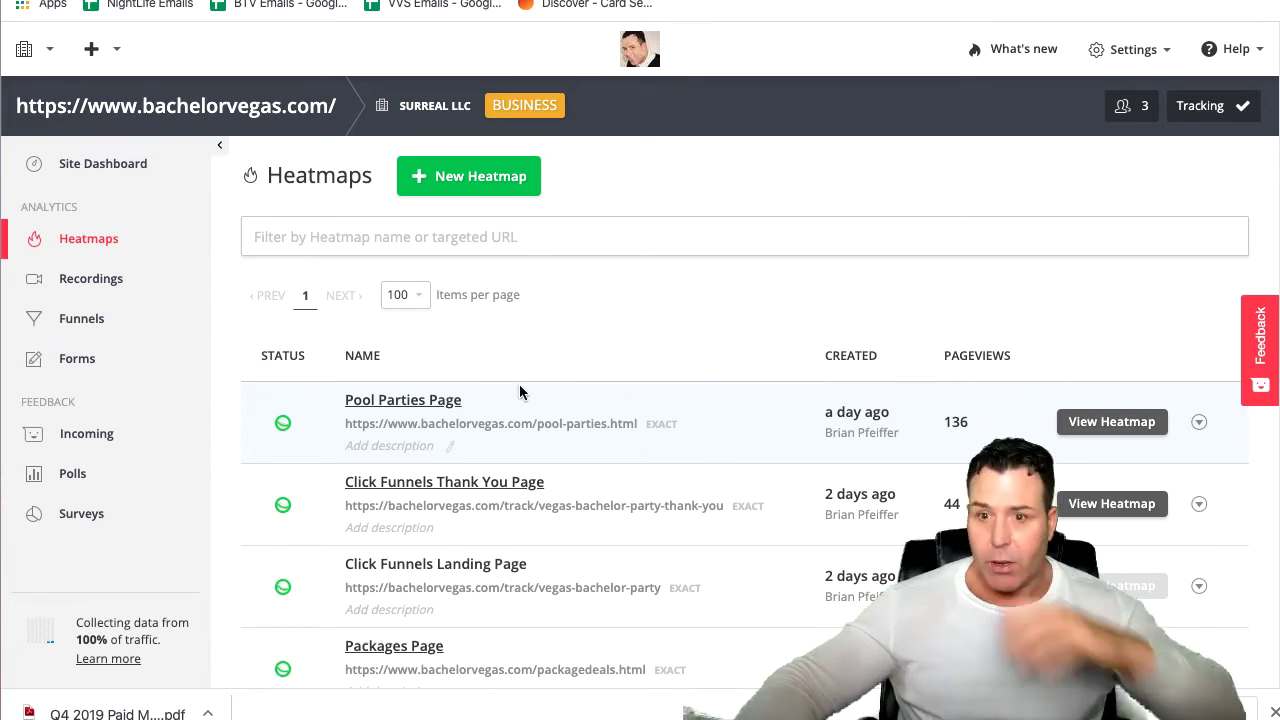
{"action": "left_click", "coordinate": [405, 418]}
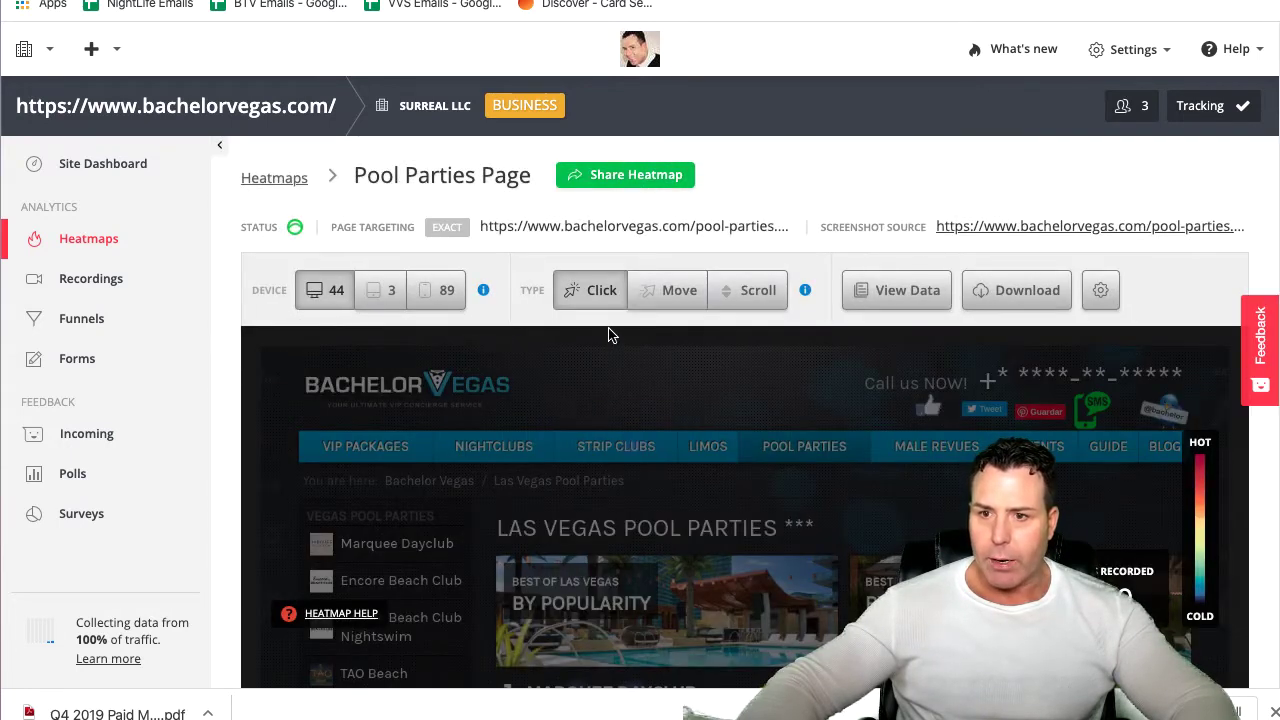
Examine where desktop visitors click on the Pool Parties Page heatmap
{"action": "scroll", "coordinate": [773, 326], "scroll_direction": "down", "scroll_amount": 1}
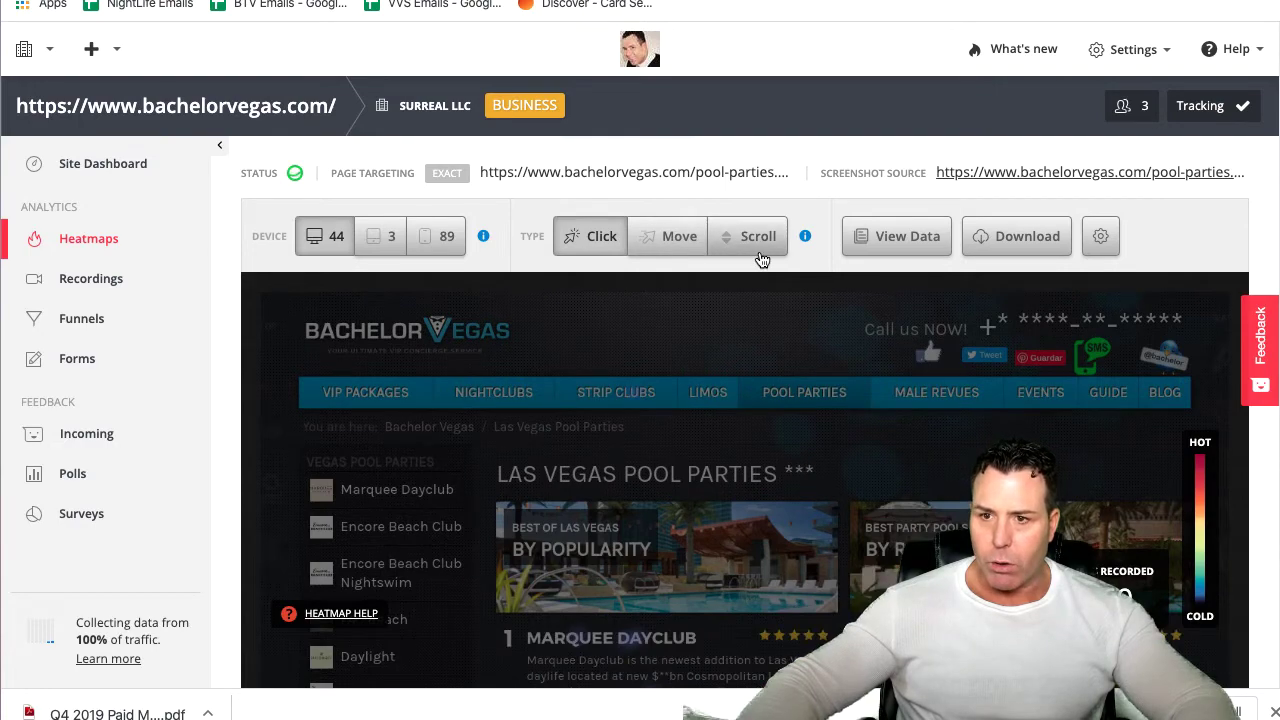
{"action": "scroll", "coordinate": [797, 456], "scroll_direction": "down", "scroll_amount": 1}
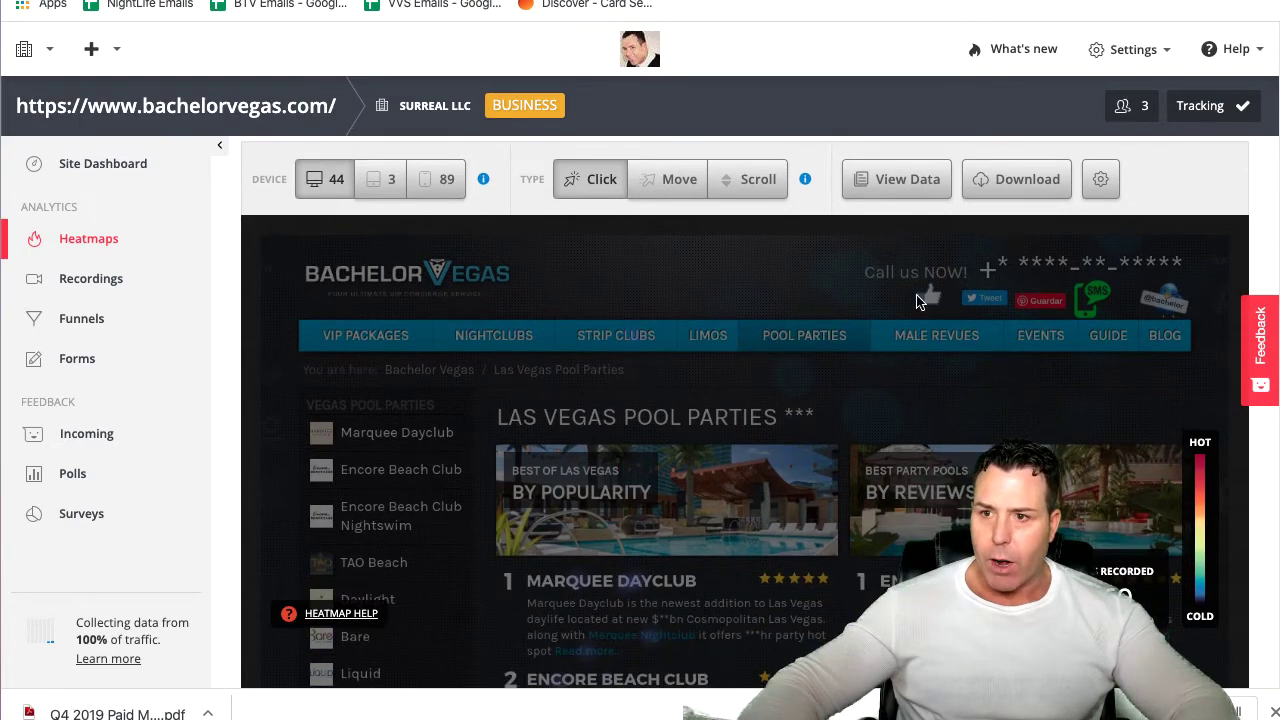
{"action": "scroll", "coordinate": [900, 350], "scroll_direction": "down", "scroll_amount": 6}
{"action": "scroll", "coordinate": [903, 380], "scroll_direction": "up", "scroll_amount": 7}
{"action": "scroll", "coordinate": [903, 384], "scroll_direction": "up", "scroll_amount": 1}
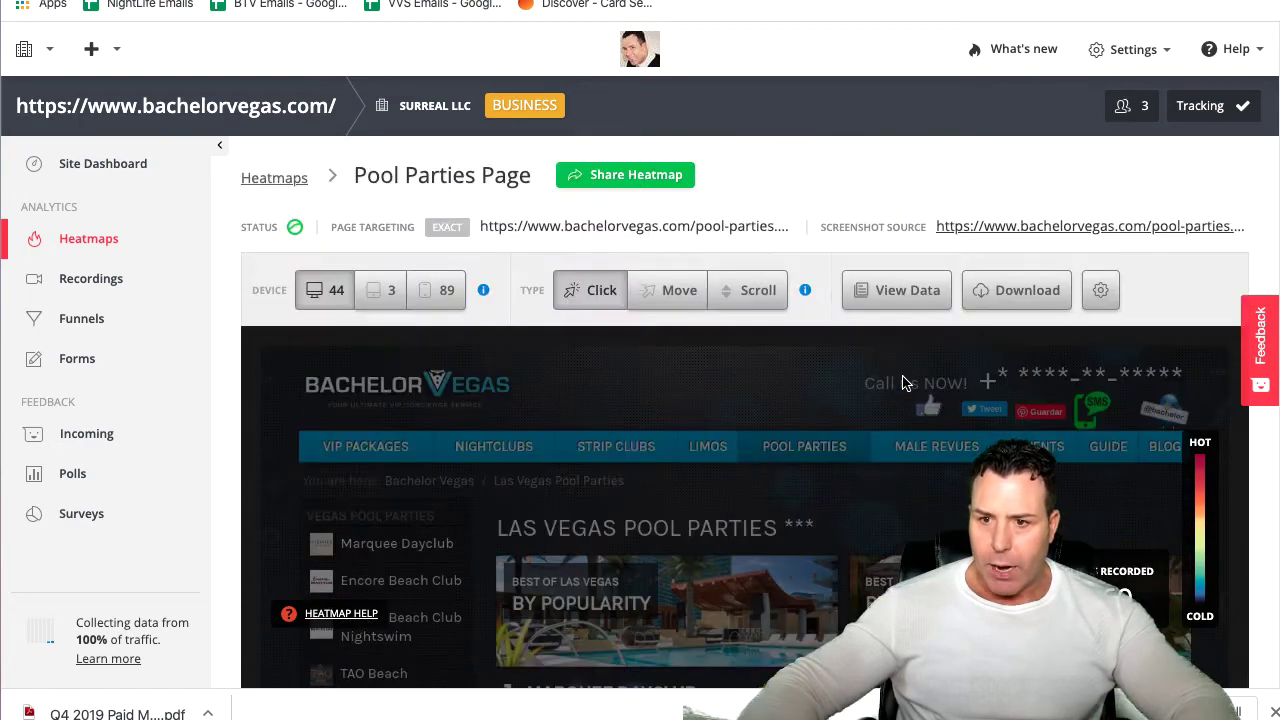
{"action": "scroll", "coordinate": [612, 506], "scroll_direction": "down", "scroll_amount": 6}
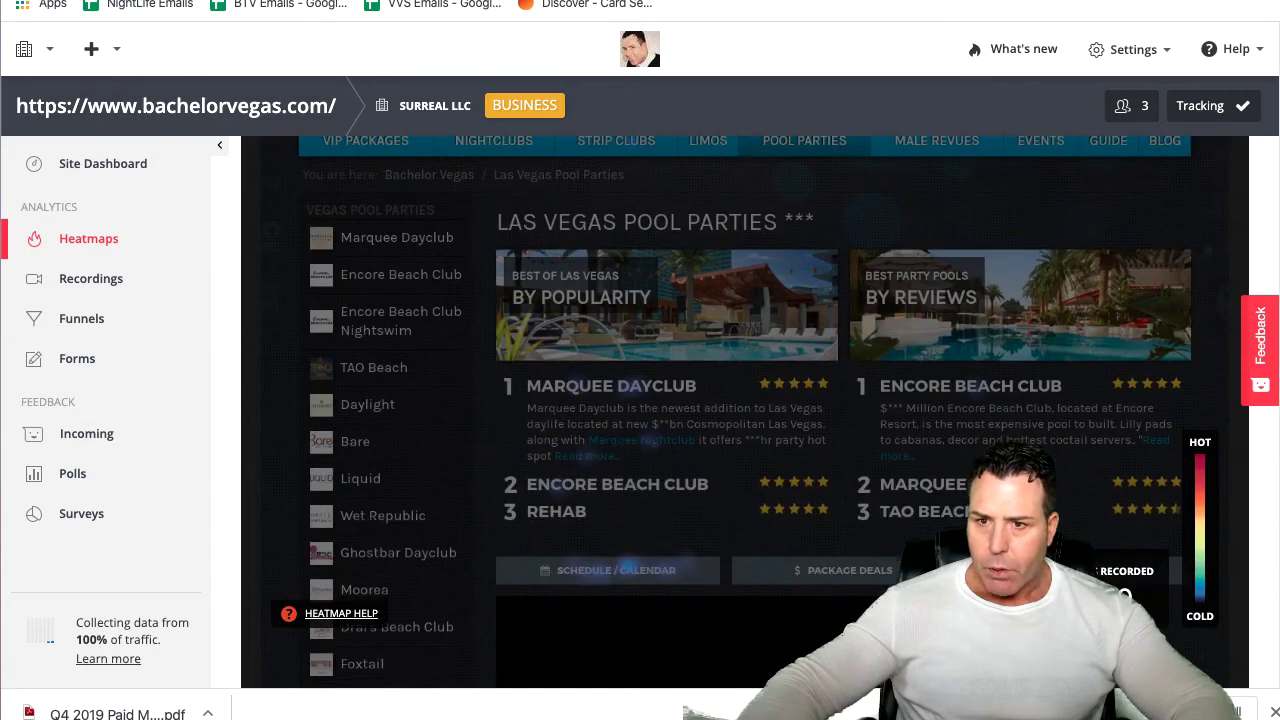
{"action": "scroll", "coordinate": [500, 205], "scroll_direction": "up", "scroll_amount": 1}
{"action": "scroll", "coordinate": [500, 205], "scroll_direction": "up", "scroll_amount": 5}
Examine the phone tap heatmap of the Pool Parties Page down to its end, and return to the heatmap list
{"action": "left_click", "coordinate": [443, 290]}
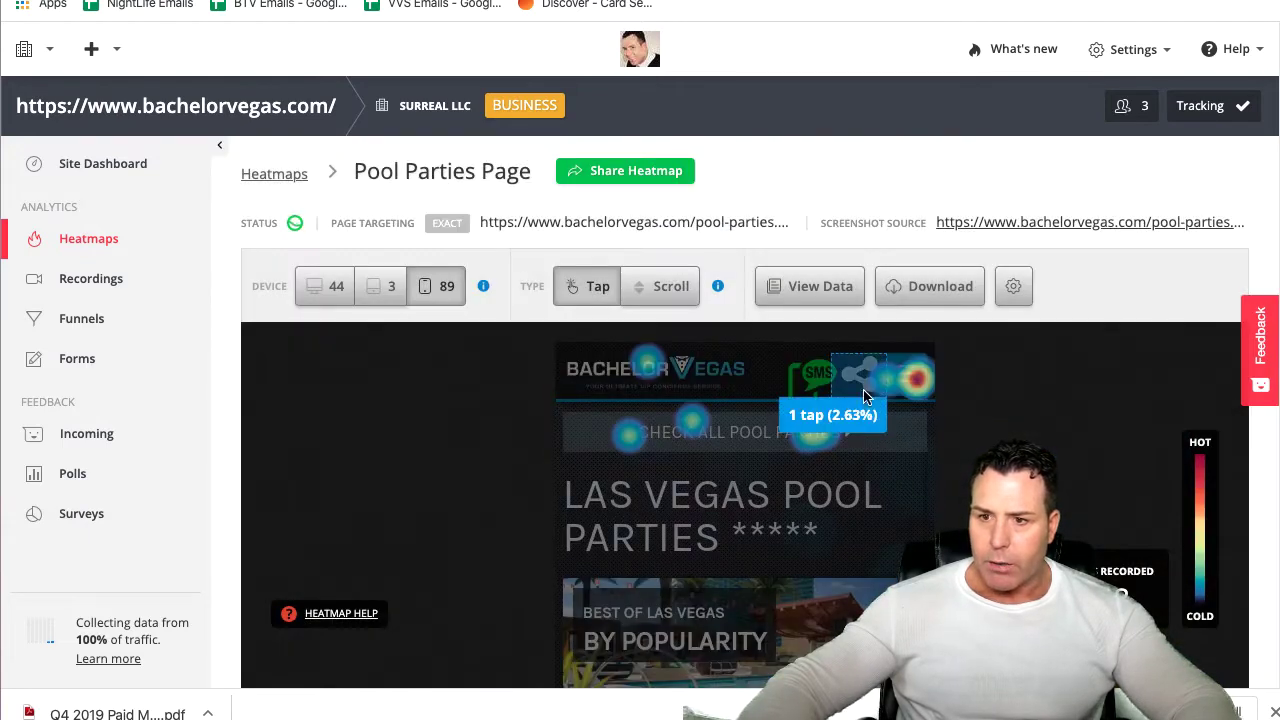
{"action": "scroll", "coordinate": [799, 480], "scroll_direction": "down", "scroll_amount": 5}
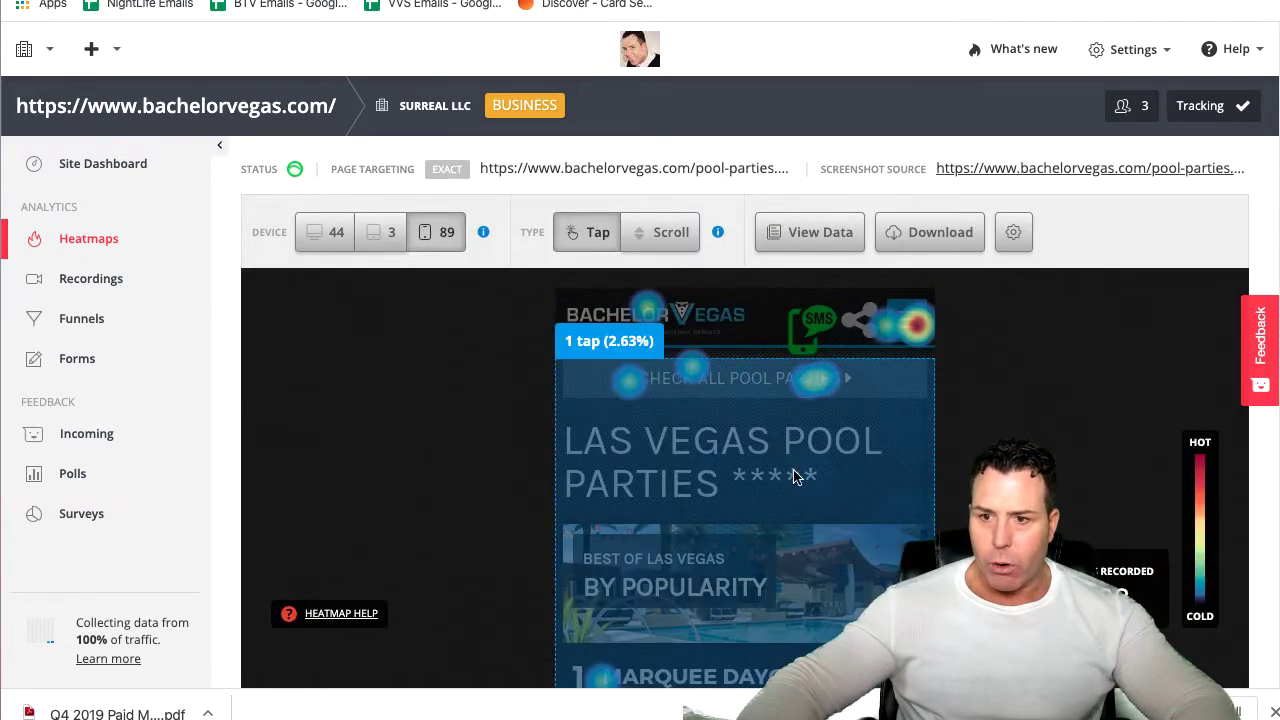
{"action": "scroll", "coordinate": [690, 580], "scroll_direction": "down", "scroll_amount": 2}
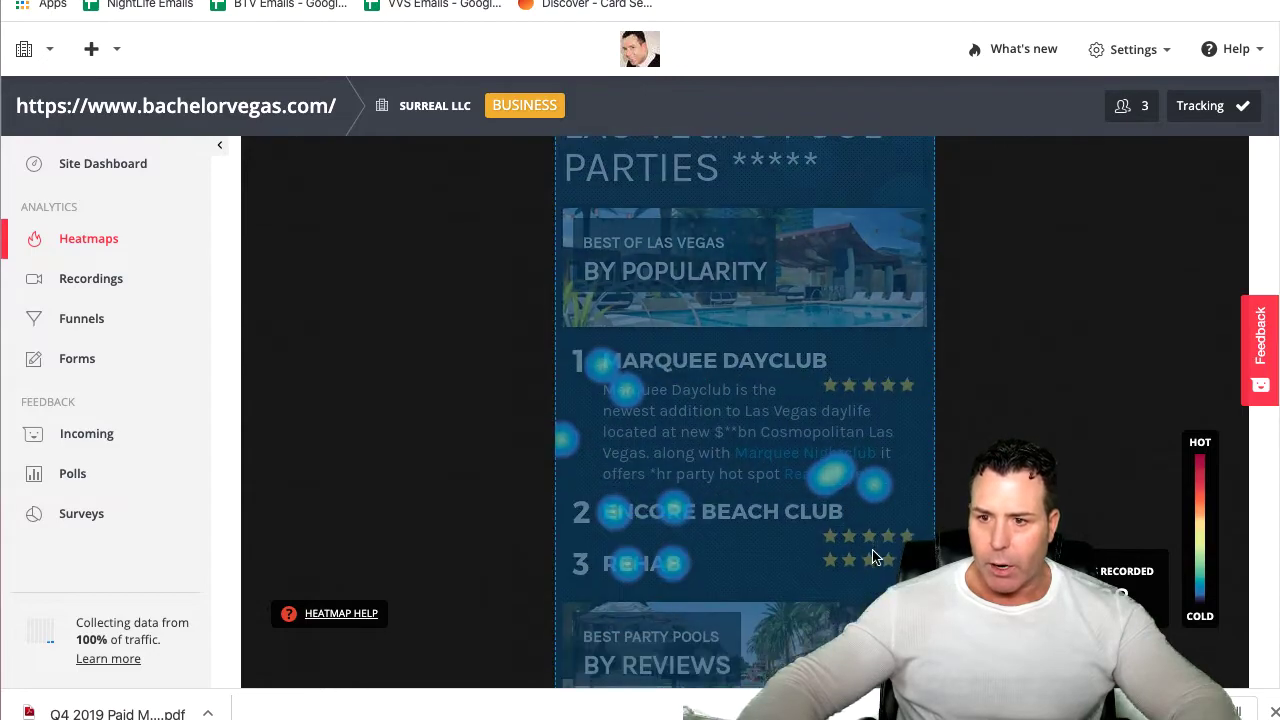
{"action": "scroll", "coordinate": [729, 519], "scroll_direction": "down", "scroll_amount": 10}
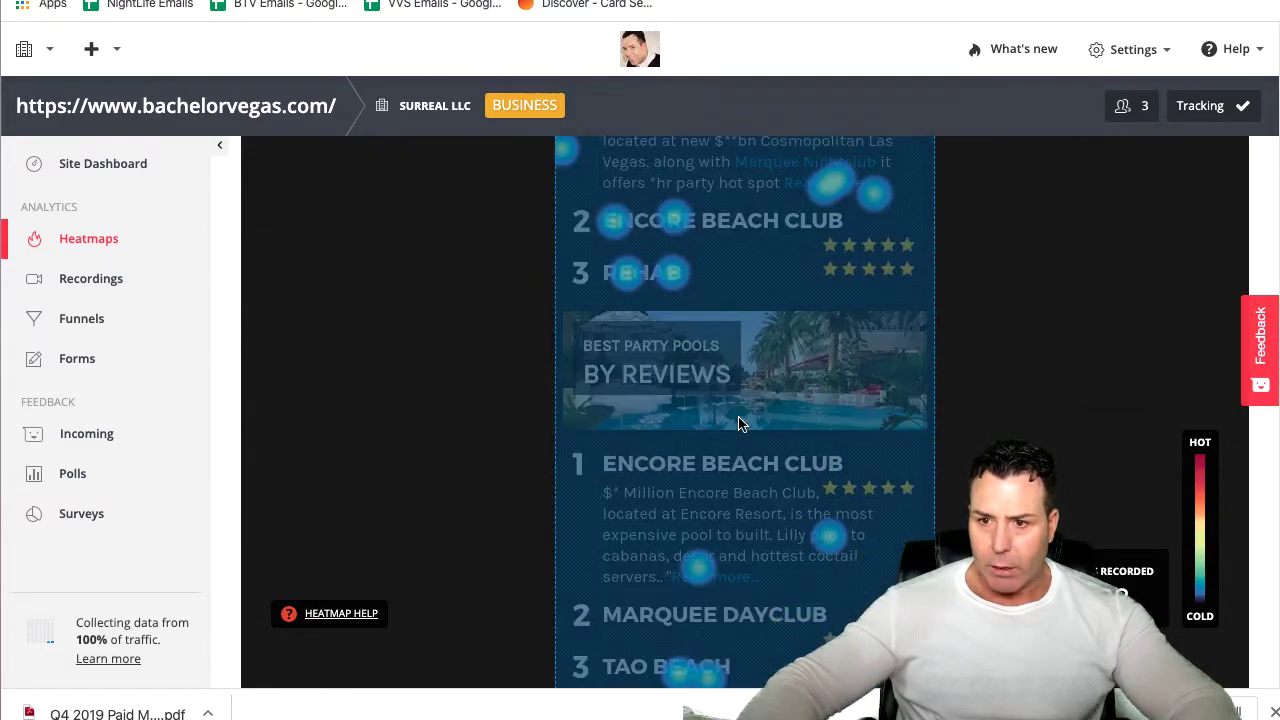
{"action": "scroll", "coordinate": [750, 420], "scroll_direction": "down", "scroll_amount": 20}
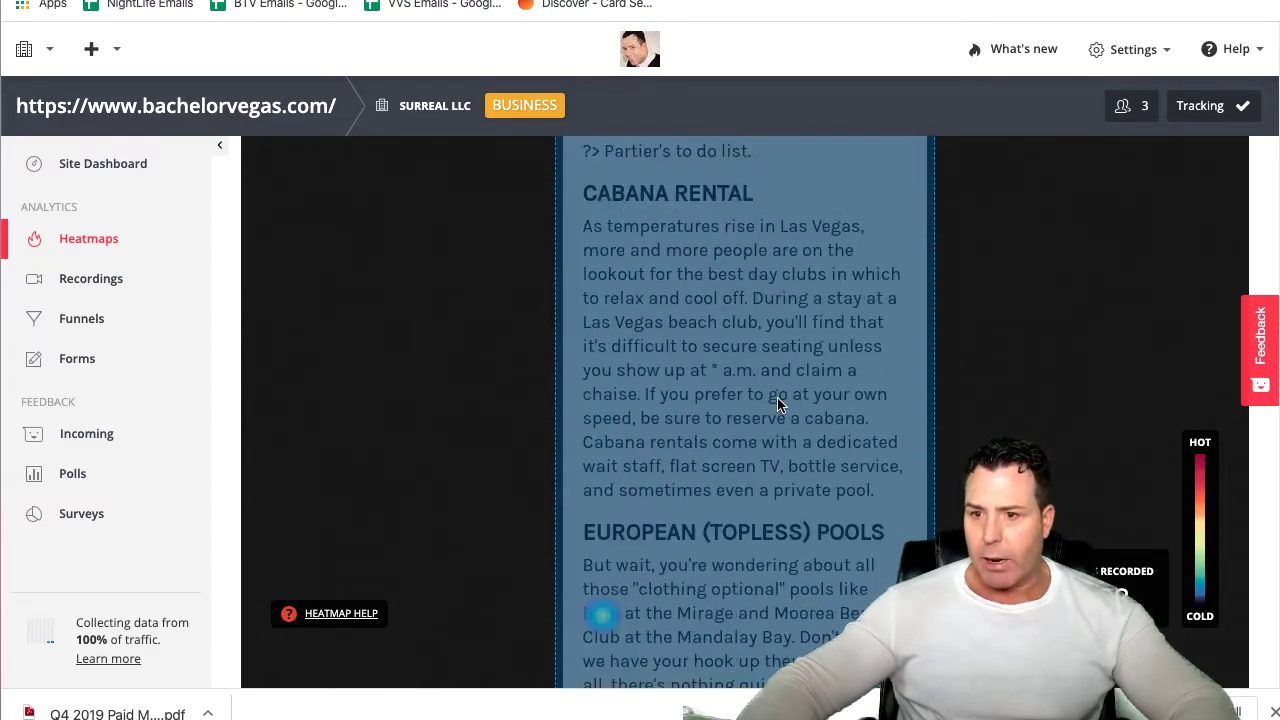
{"action": "scroll", "coordinate": [660, 370], "scroll_direction": "down", "scroll_amount": 12}
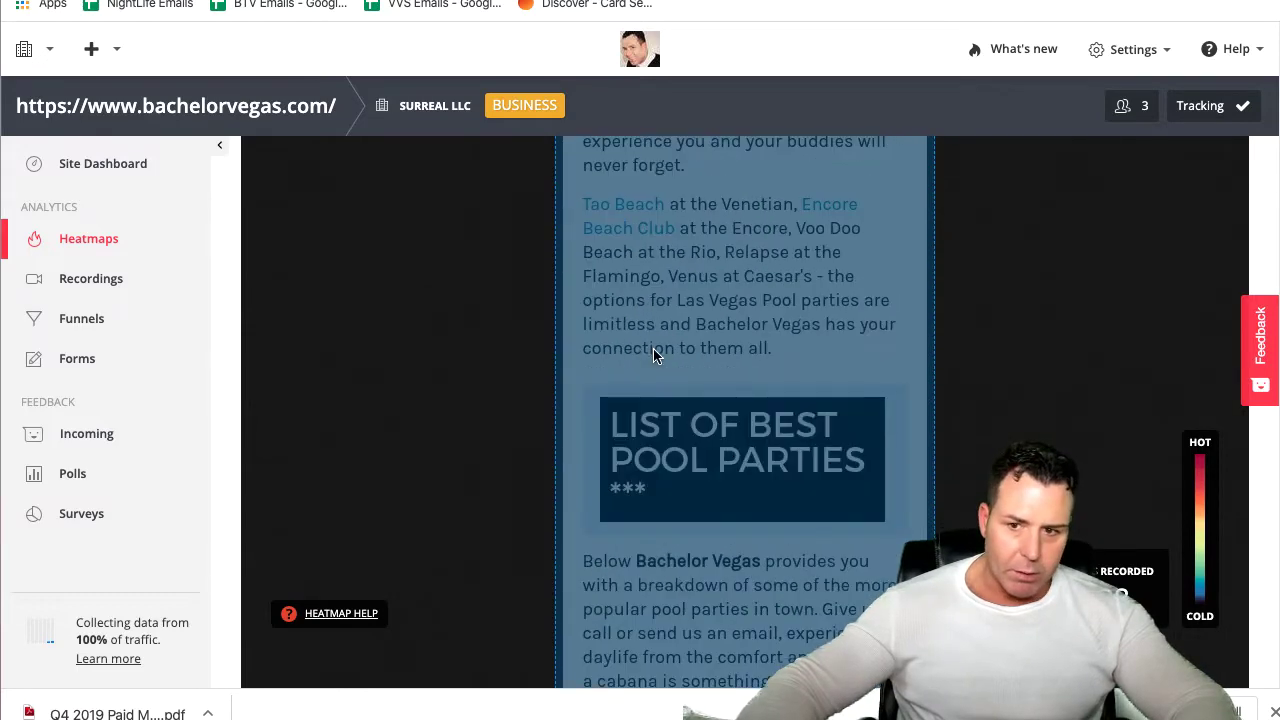
{"action": "scroll", "coordinate": [676, 380], "scroll_direction": "down", "scroll_amount": 15}
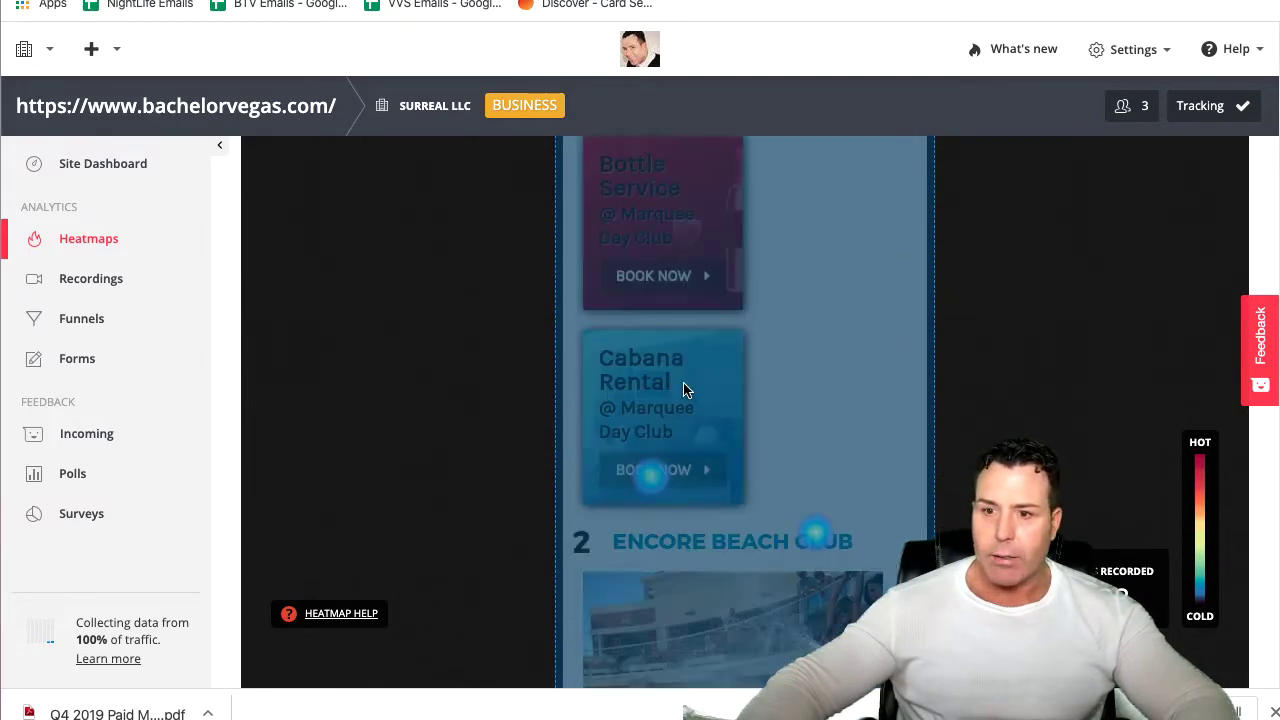
{"action": "scroll", "coordinate": [705, 394], "scroll_direction": "down", "scroll_amount": 15}
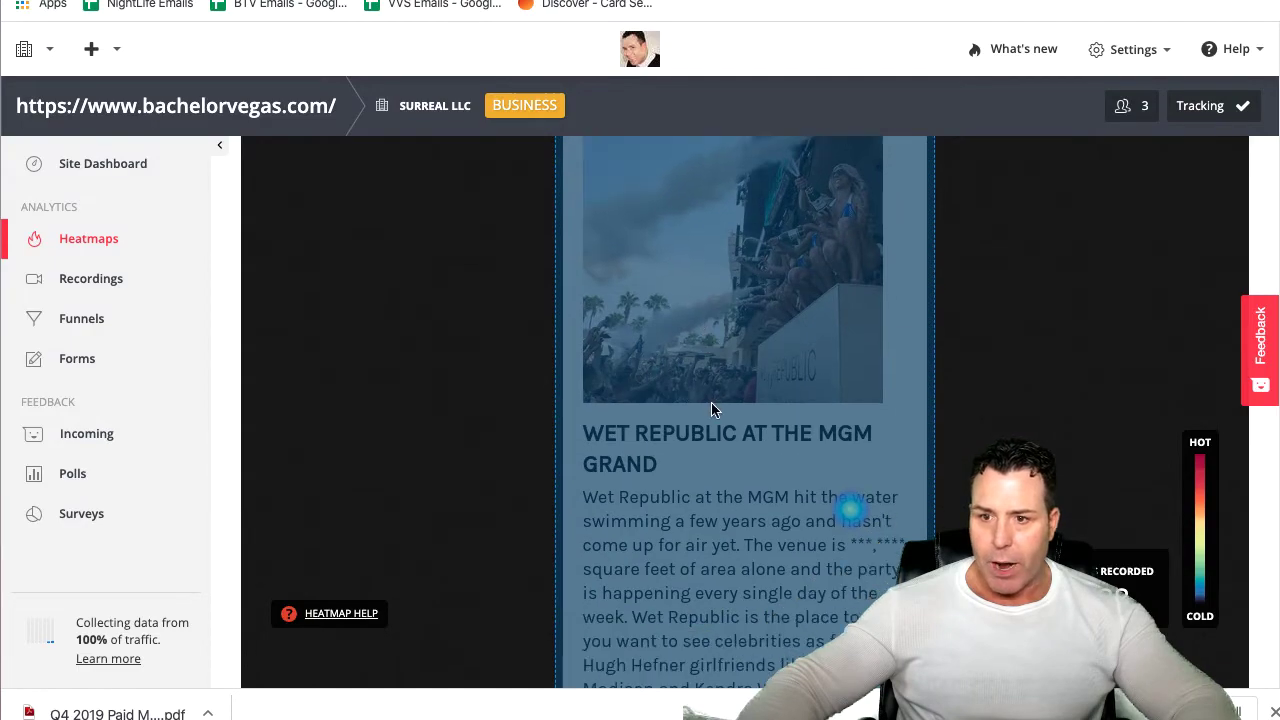
{"action": "scroll", "coordinate": [720, 420], "scroll_direction": "down", "scroll_amount": 15}
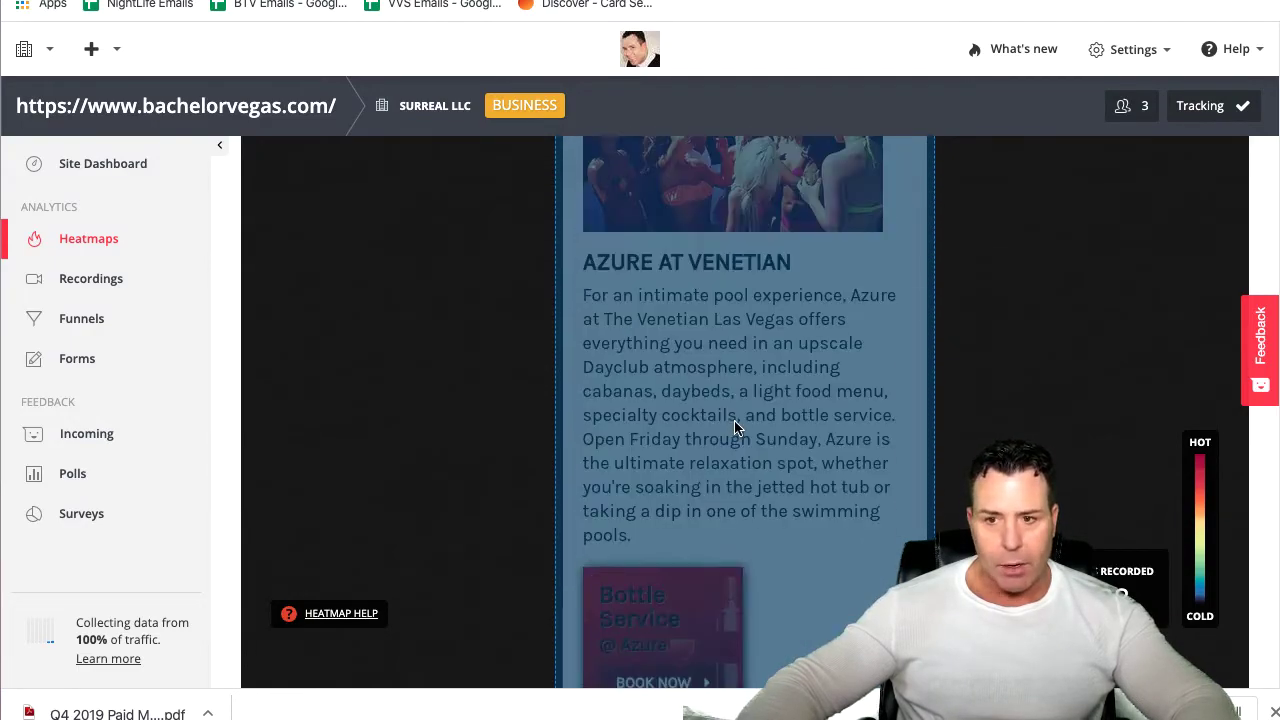
{"action": "scroll", "coordinate": [757, 433], "scroll_direction": "down", "scroll_amount": 15}
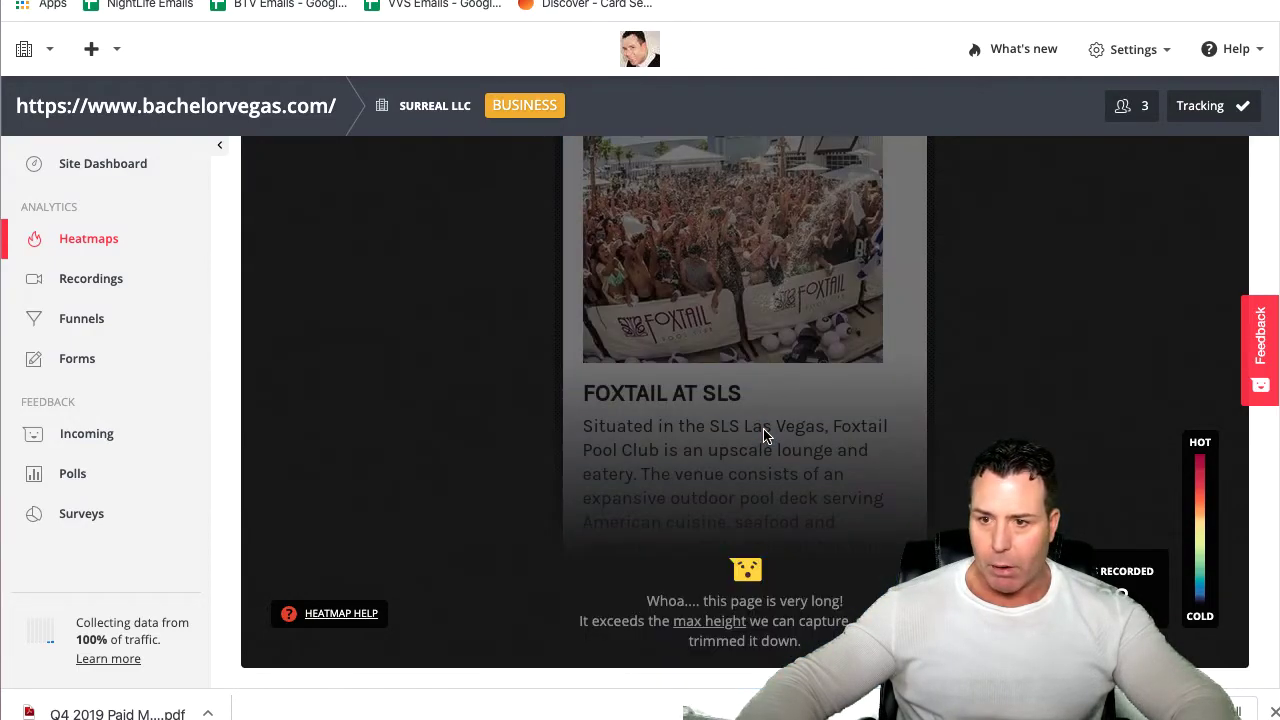
{"action": "scroll", "coordinate": [764, 436], "scroll_direction": "up", "scroll_amount": 20}
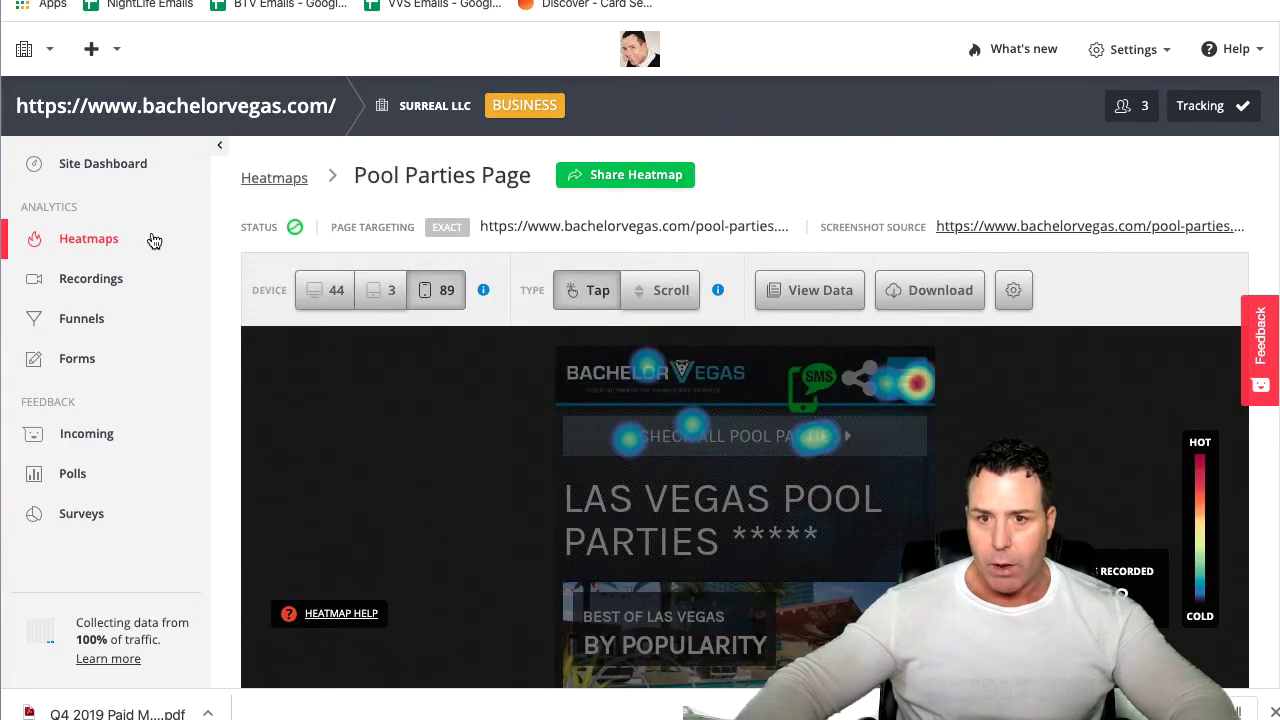
{"action": "left_click", "coordinate": [97, 254]}
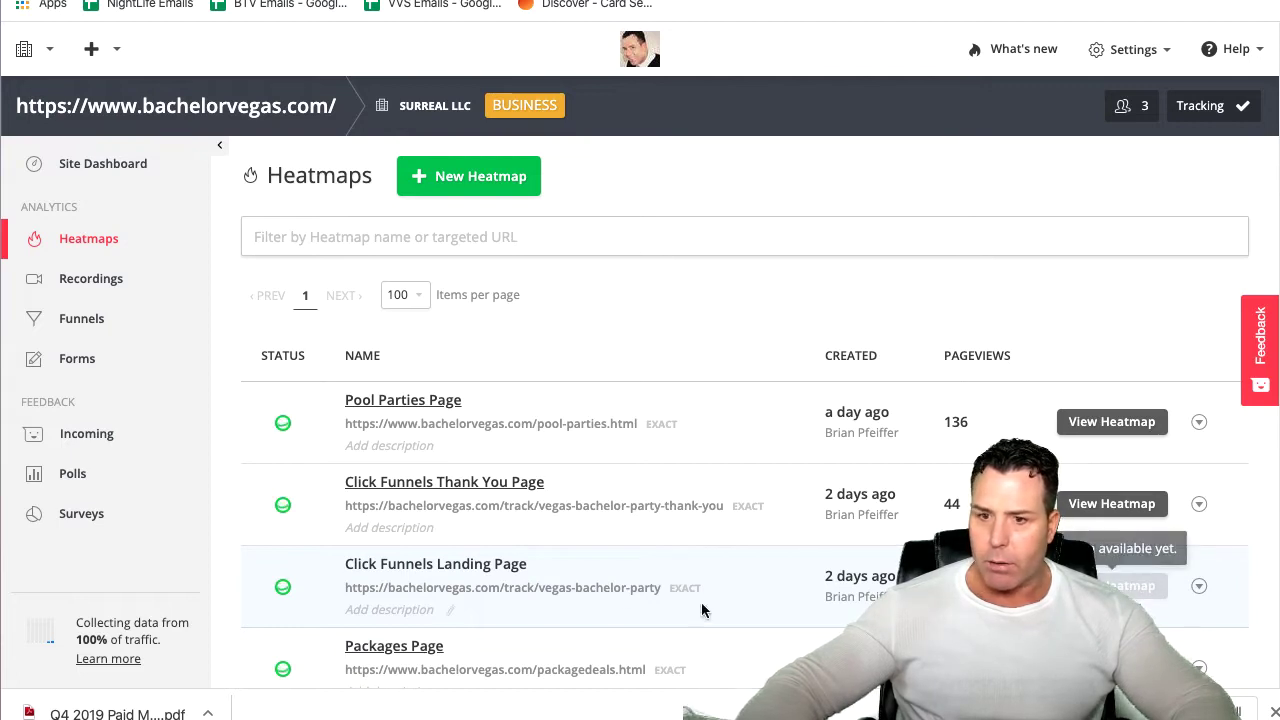
Open the Click Funnels Thank You Page heatmap and examine where desktop visitors click on it
{"action": "scroll", "coordinate": [660, 585], "scroll_direction": "down", "scroll_amount": 1}
{"action": "scroll", "coordinate": [505, 548], "scroll_direction": "down", "scroll_amount": 1}
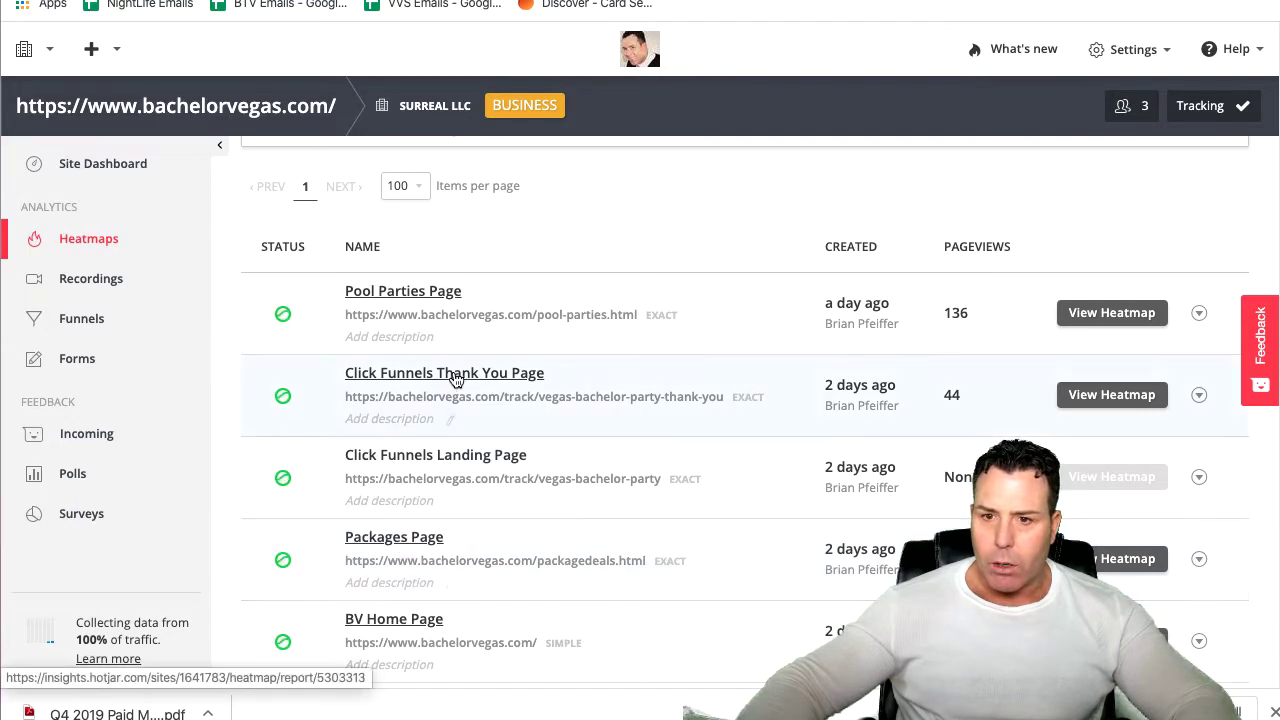
{"action": "left_click", "coordinate": [455, 377]}
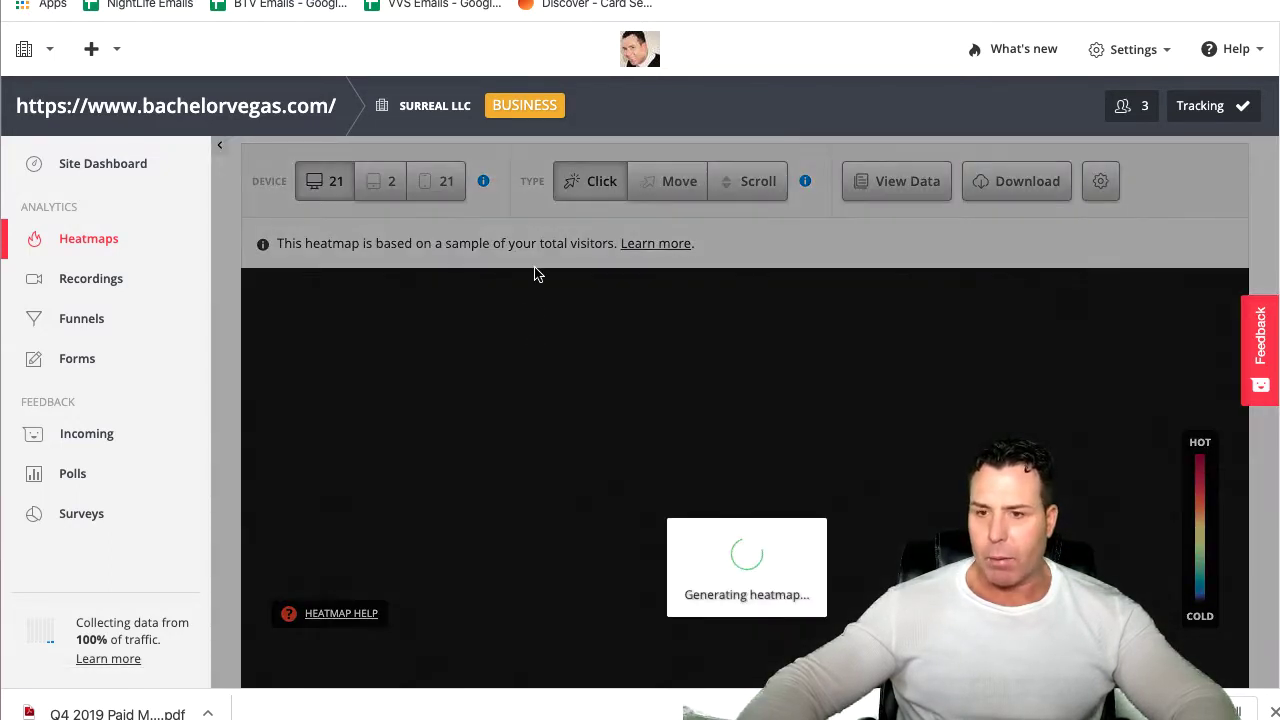
{"action": "scroll", "coordinate": [801, 444], "scroll_direction": "down", "scroll_amount": 1}
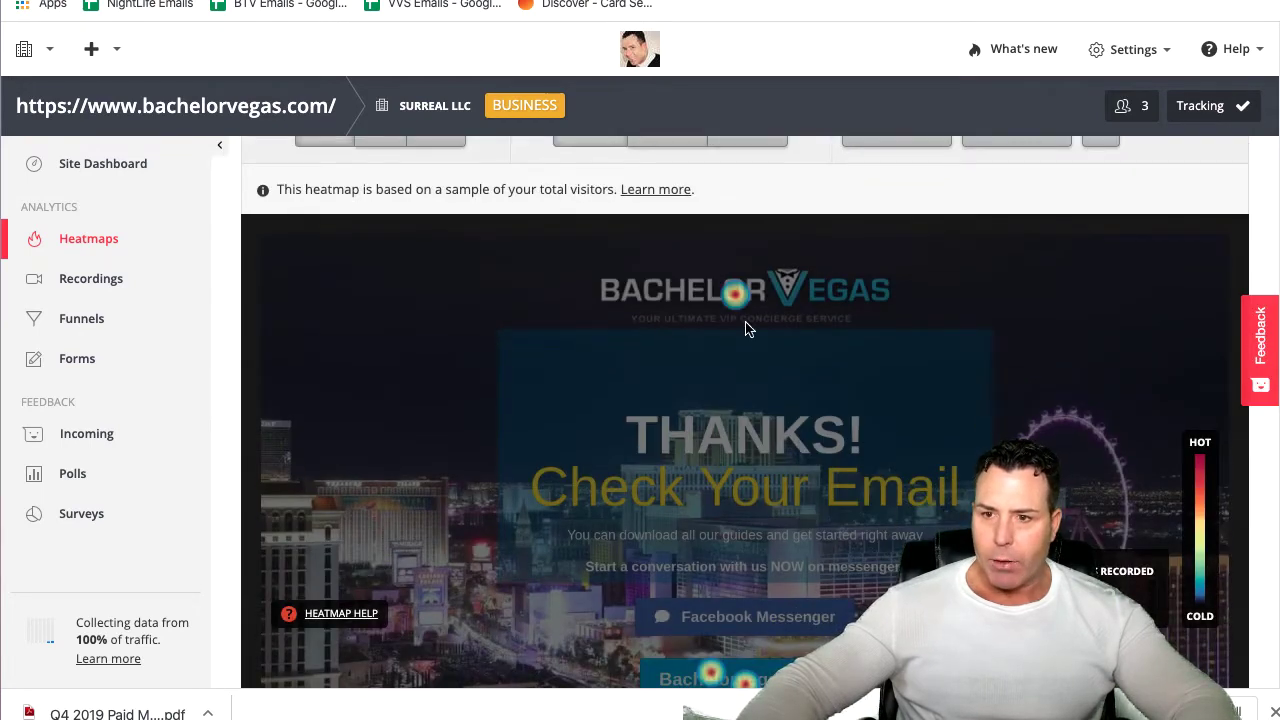
{"action": "mouse_move", "coordinate": [765, 306]}
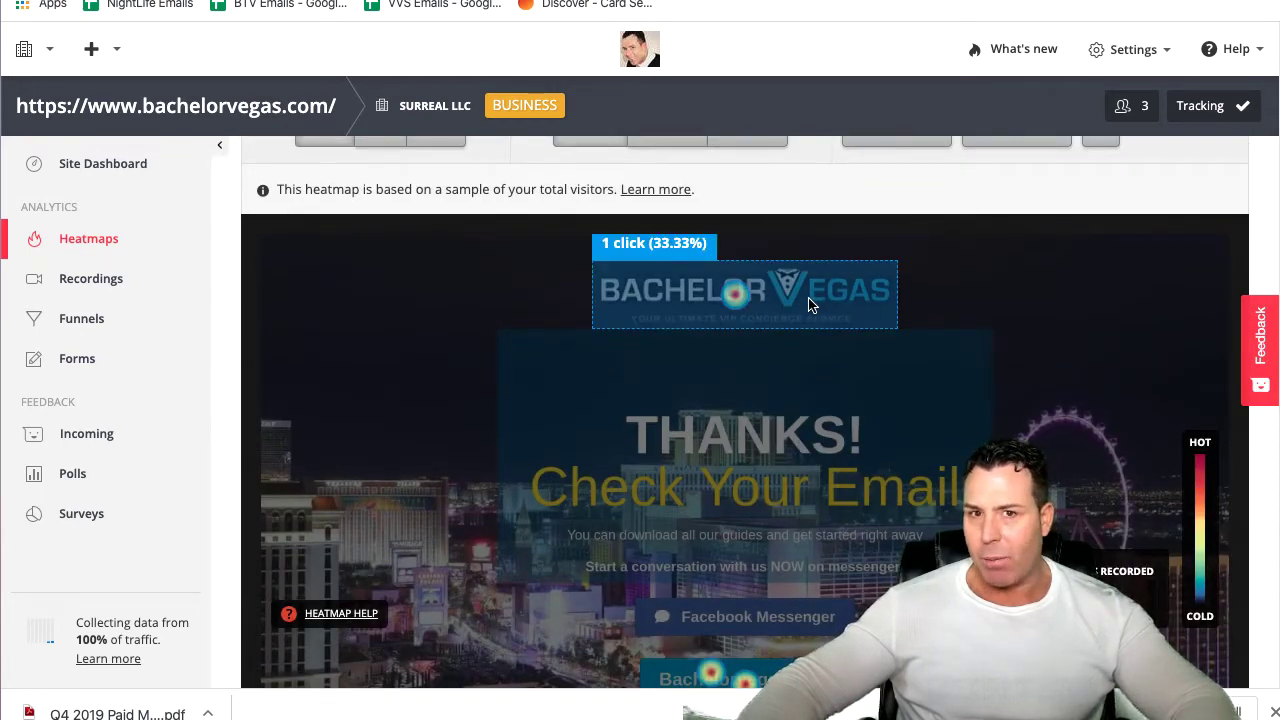
{"action": "scroll", "coordinate": [802, 308], "scroll_direction": "down", "scroll_amount": 5}
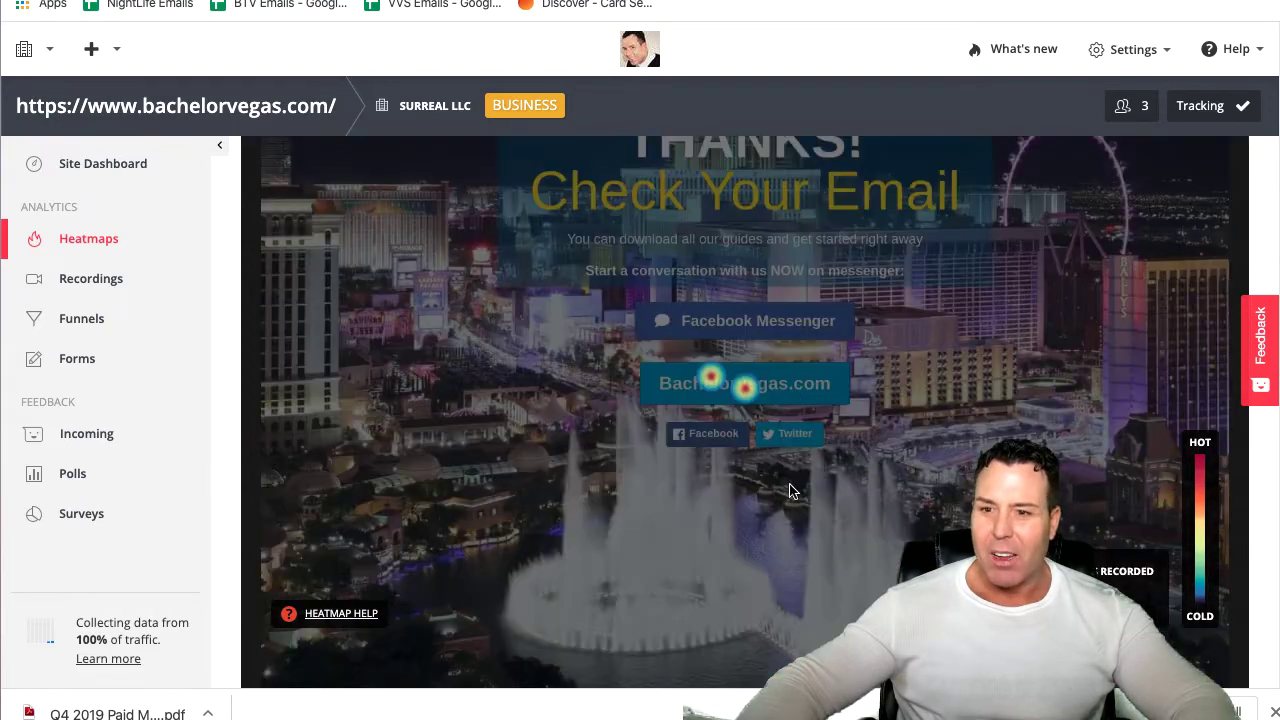
{"action": "scroll", "coordinate": [749, 510], "scroll_direction": "down", "scroll_amount": 1}
{"action": "scroll", "coordinate": [757, 400], "scroll_direction": "up", "scroll_amount": 3}
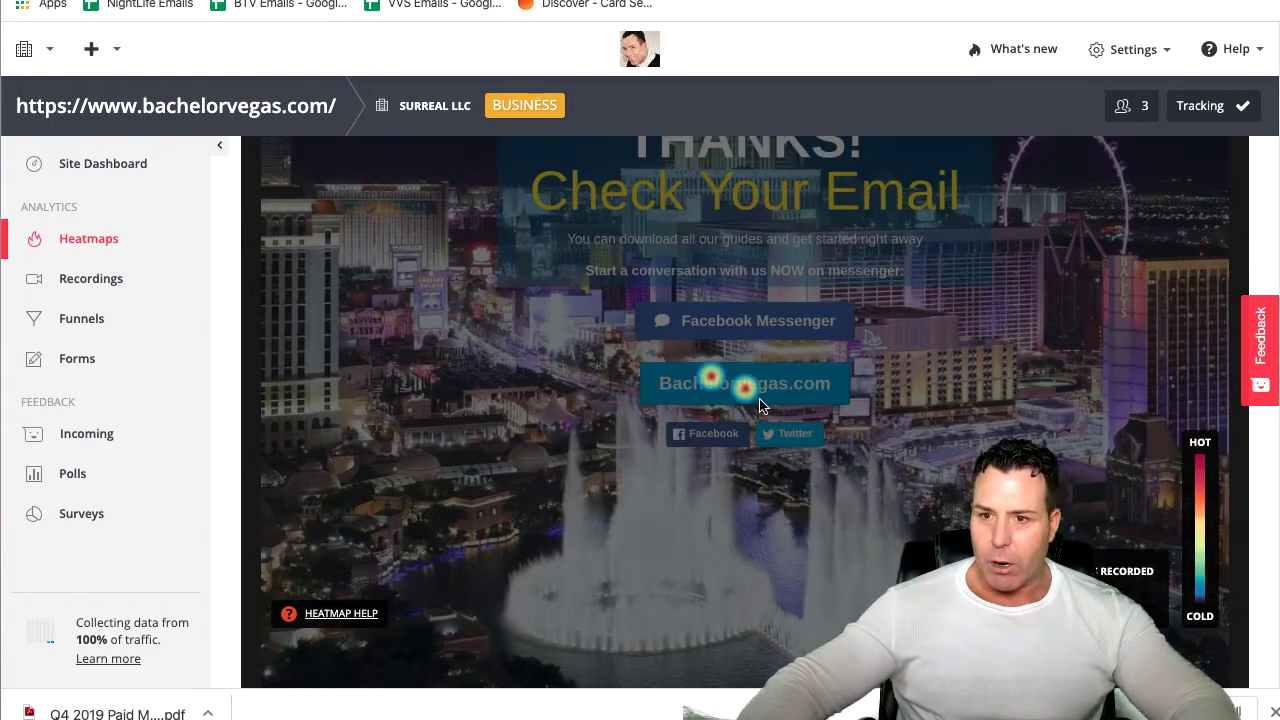
{"action": "scroll", "coordinate": [761, 442], "scroll_direction": "down", "scroll_amount": 1}
{"action": "scroll", "coordinate": [761, 442], "scroll_direction": "up", "scroll_amount": 8}
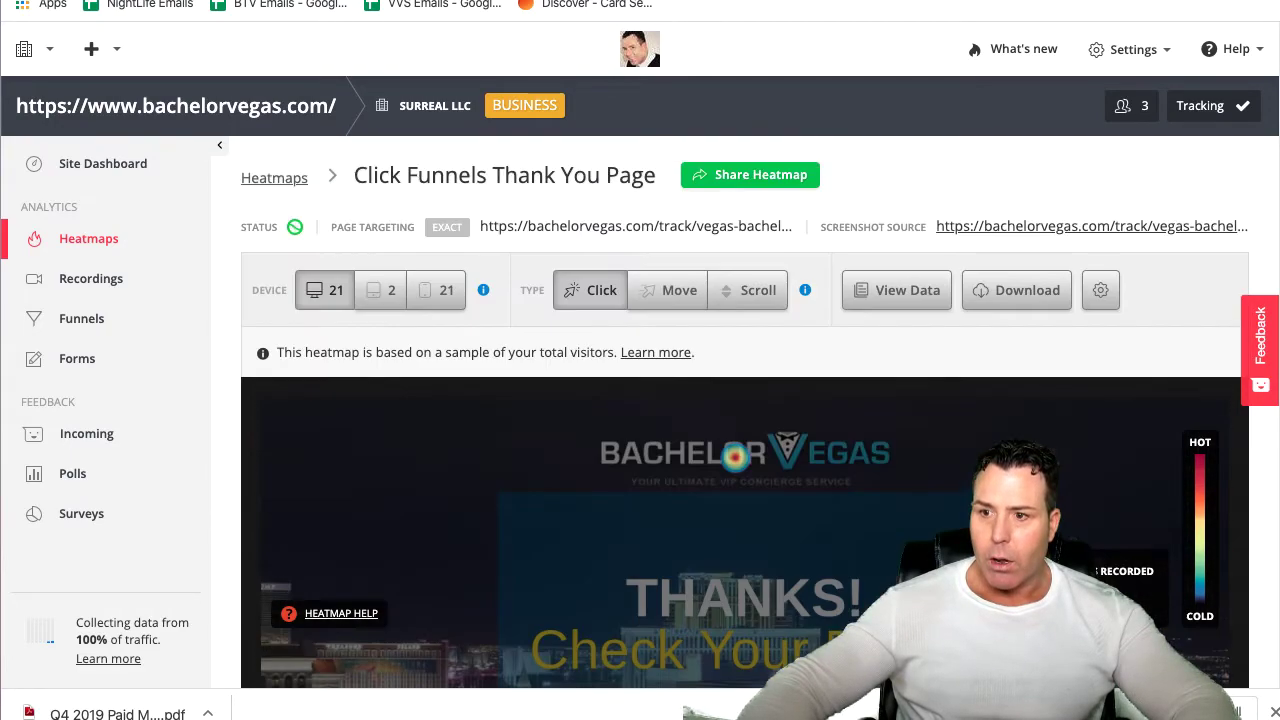
Switch the Click Funnels Thank You Page heatmap to phone visitors and examine their taps down to the page footer
{"action": "left_click", "coordinate": [430, 290]}
{"action": "scroll", "coordinate": [700, 405], "scroll_direction": "down", "scroll_amount": 1}
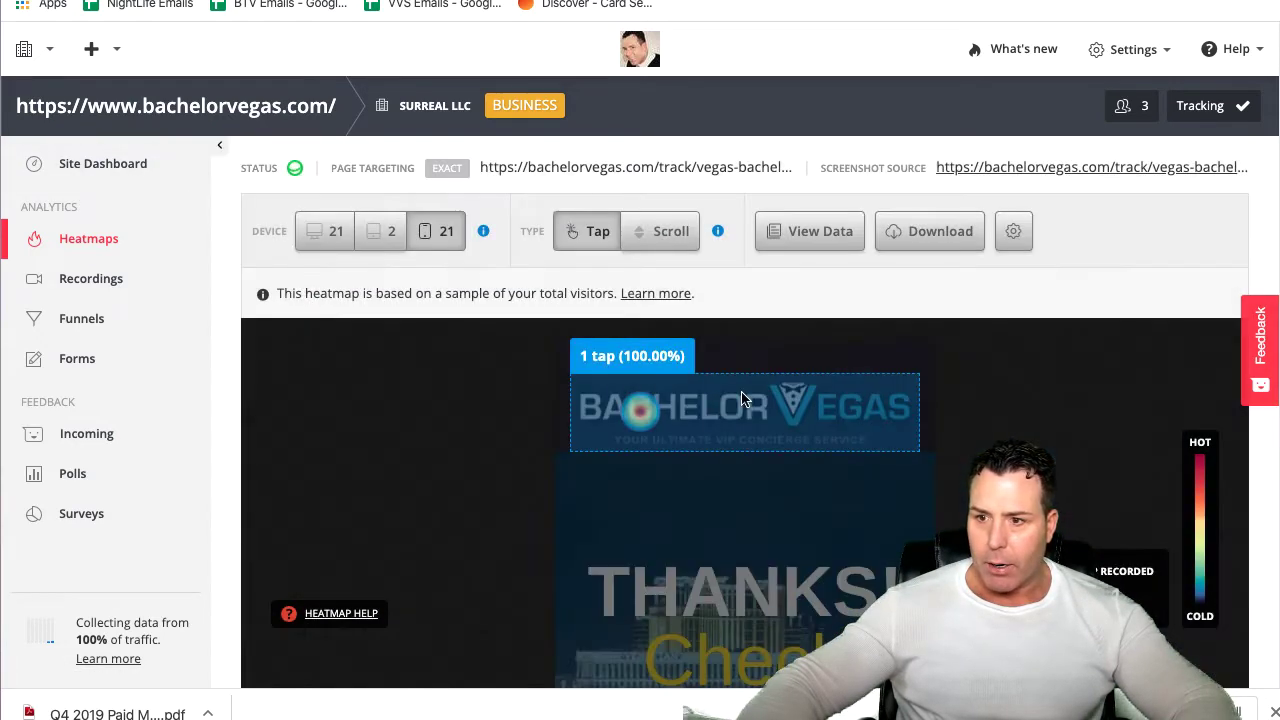
{"action": "scroll", "coordinate": [754, 405], "scroll_direction": "down", "scroll_amount": 3}
{"action": "scroll", "coordinate": [740, 420], "scroll_direction": "down", "scroll_amount": 6}
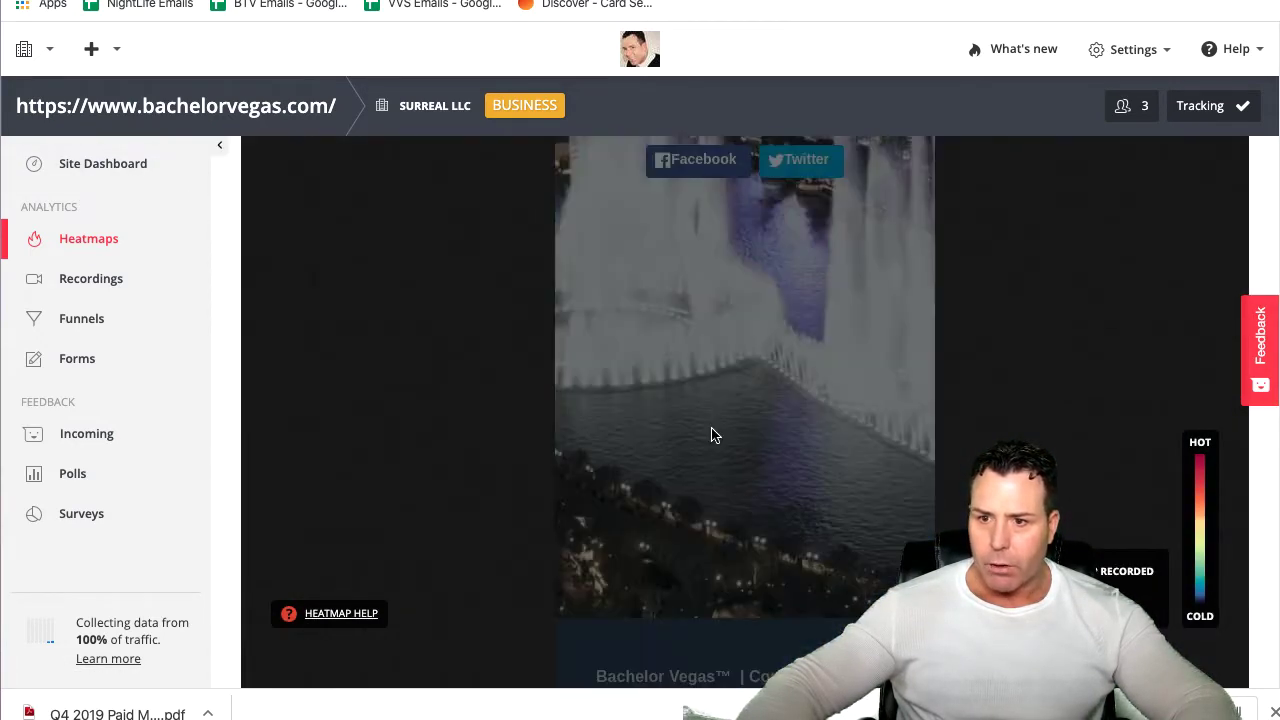
{"action": "scroll", "coordinate": [788, 475], "scroll_direction": "up", "scroll_amount": 10}
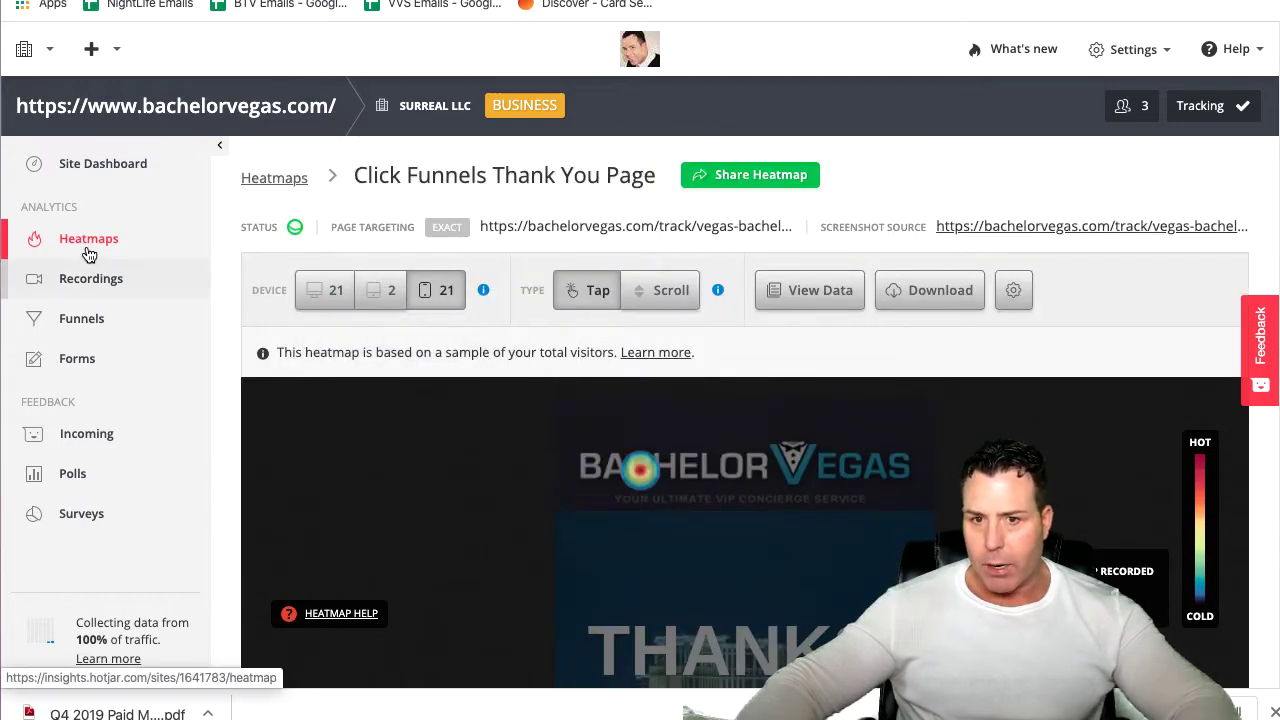
Play the 0:39 session recording of the United States blog visitor at 4x speed, and return to the recordings list
{"action": "left_click", "coordinate": [91, 278]}
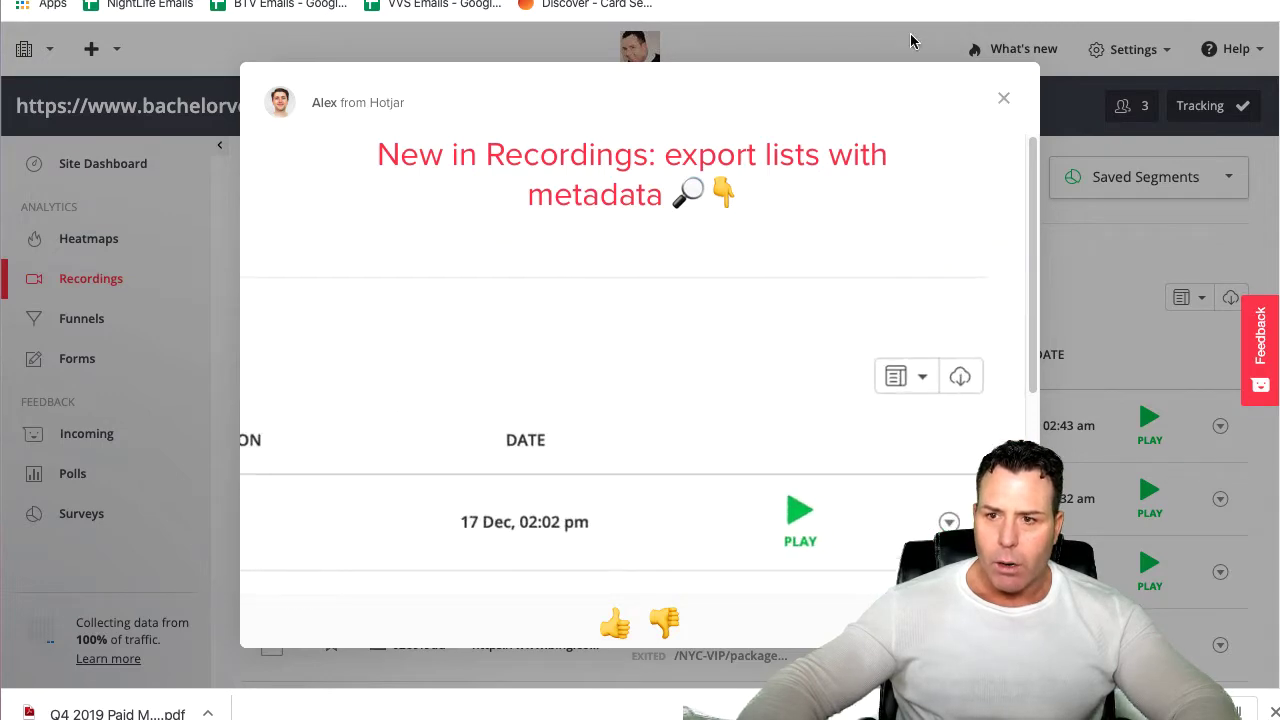
{"action": "left_click", "coordinate": [1004, 101]}
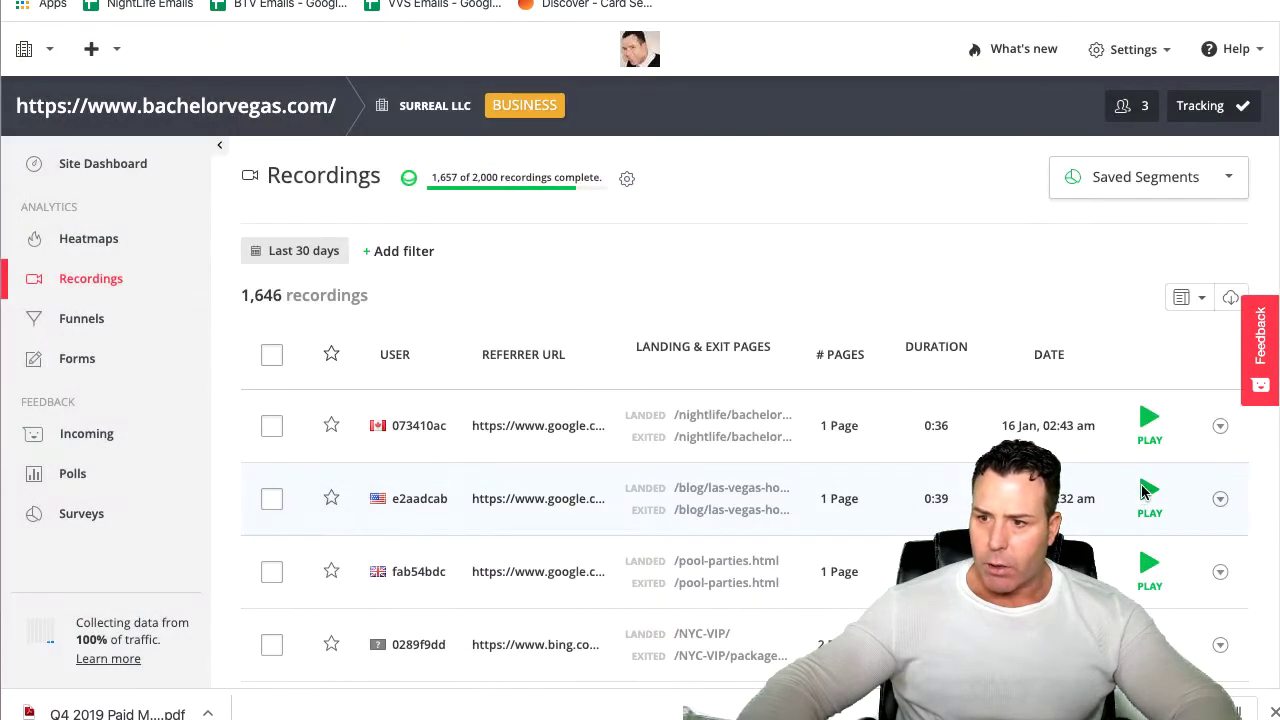
{"action": "left_click", "coordinate": [1148, 490]}
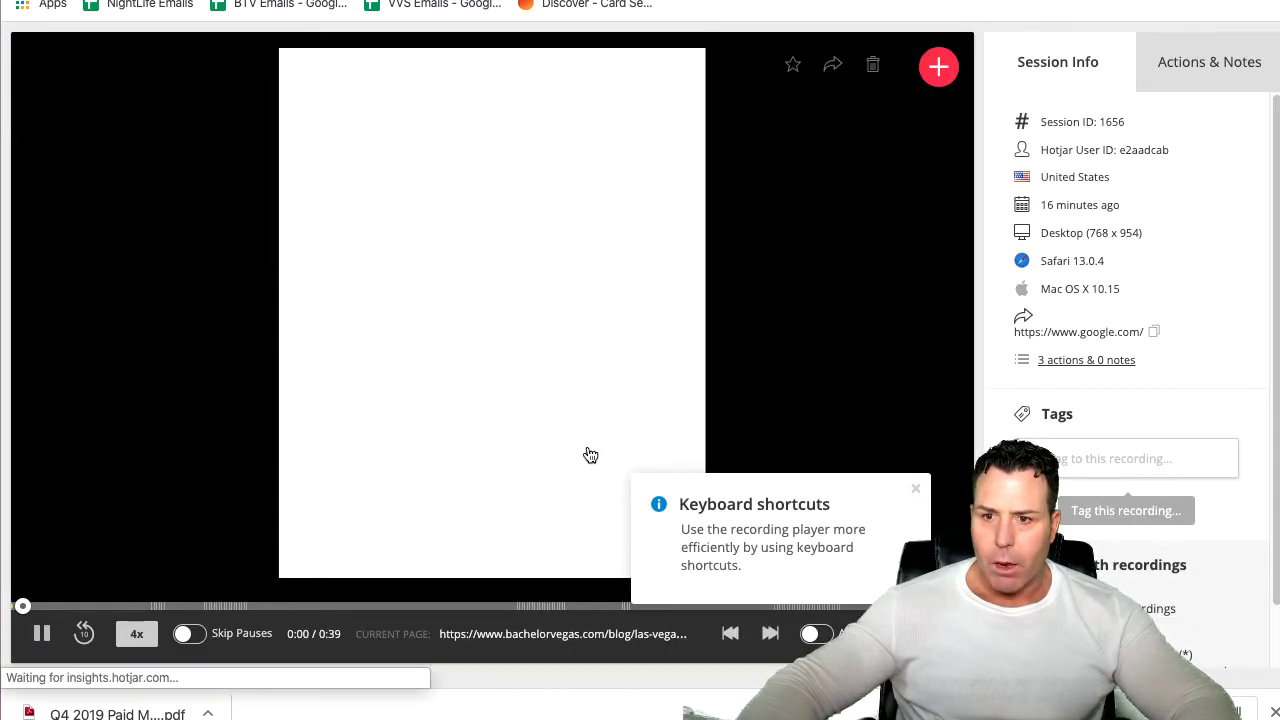
{"action": "left_click", "coordinate": [137, 637]}
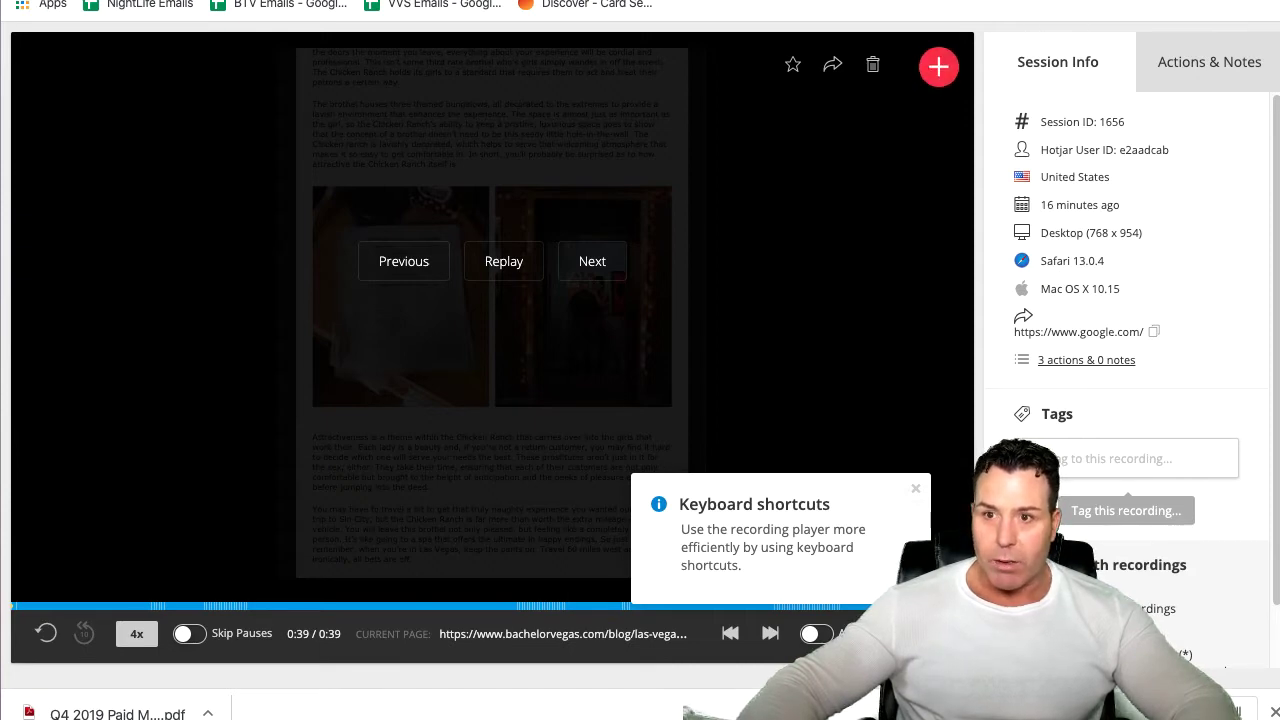
{"action": "left_click", "coordinate": [578, 0]}
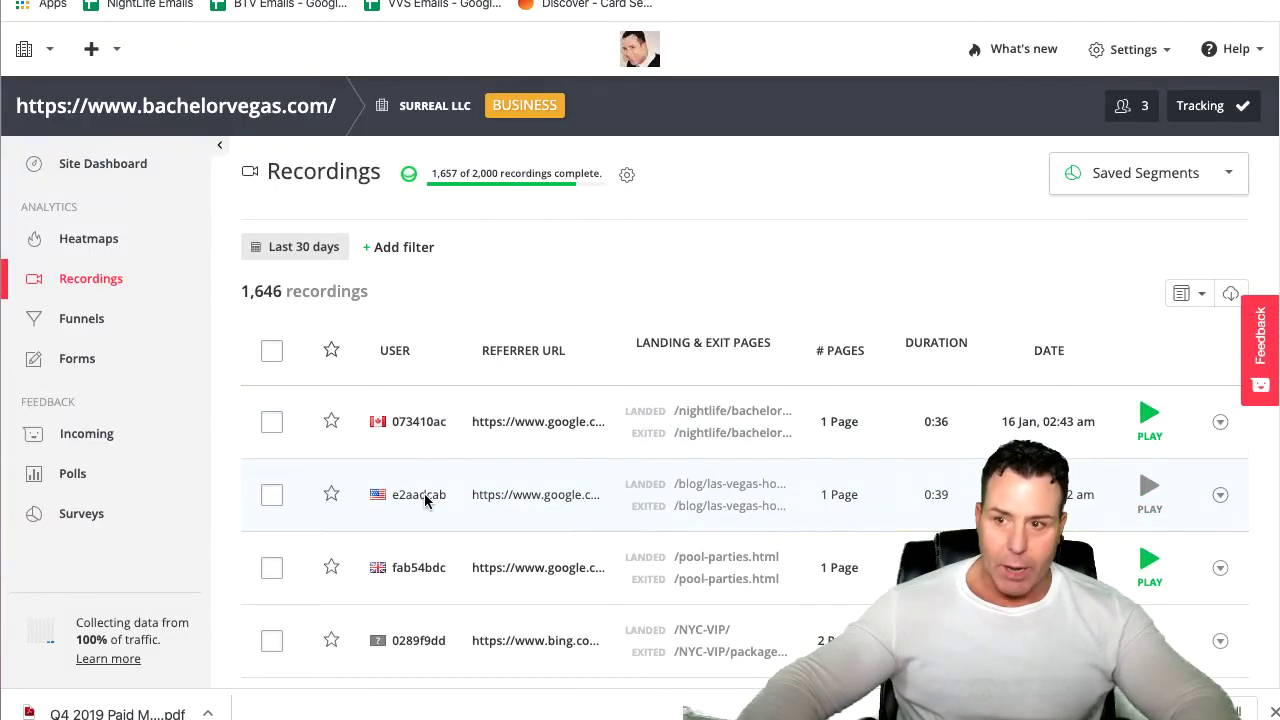
{"action": "scroll", "coordinate": [424, 500], "scroll_direction": "down", "scroll_amount": 1}
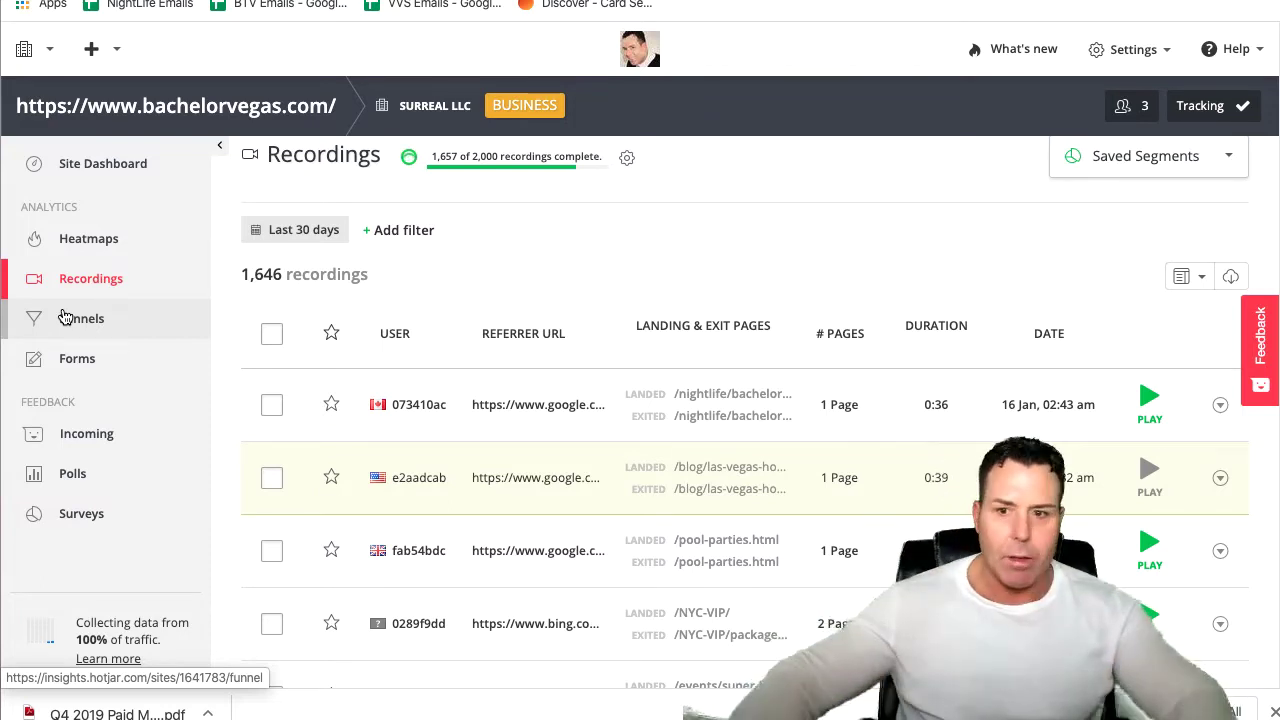
Open the BV Click Funnel report and examine the sessions and drop-off between BV Lander and BV Thank You
{"action": "left_click", "coordinate": [98, 320]}
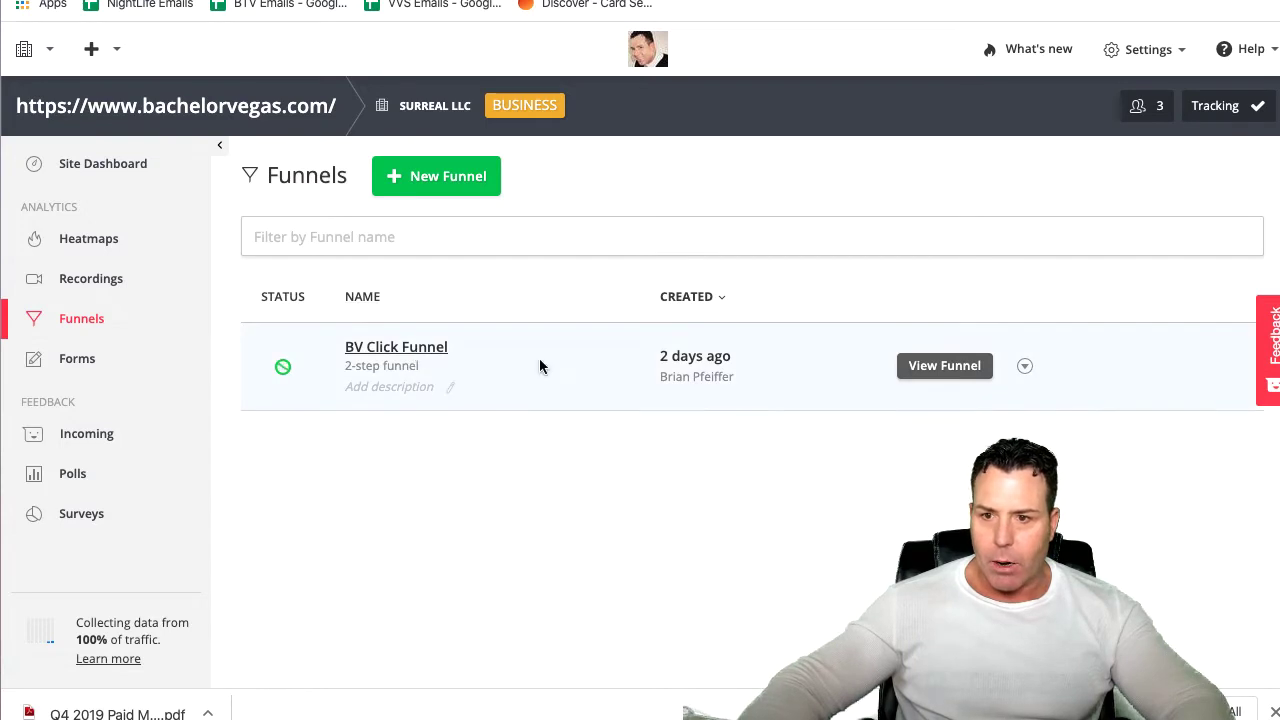
{"action": "left_click", "coordinate": [940, 363]}
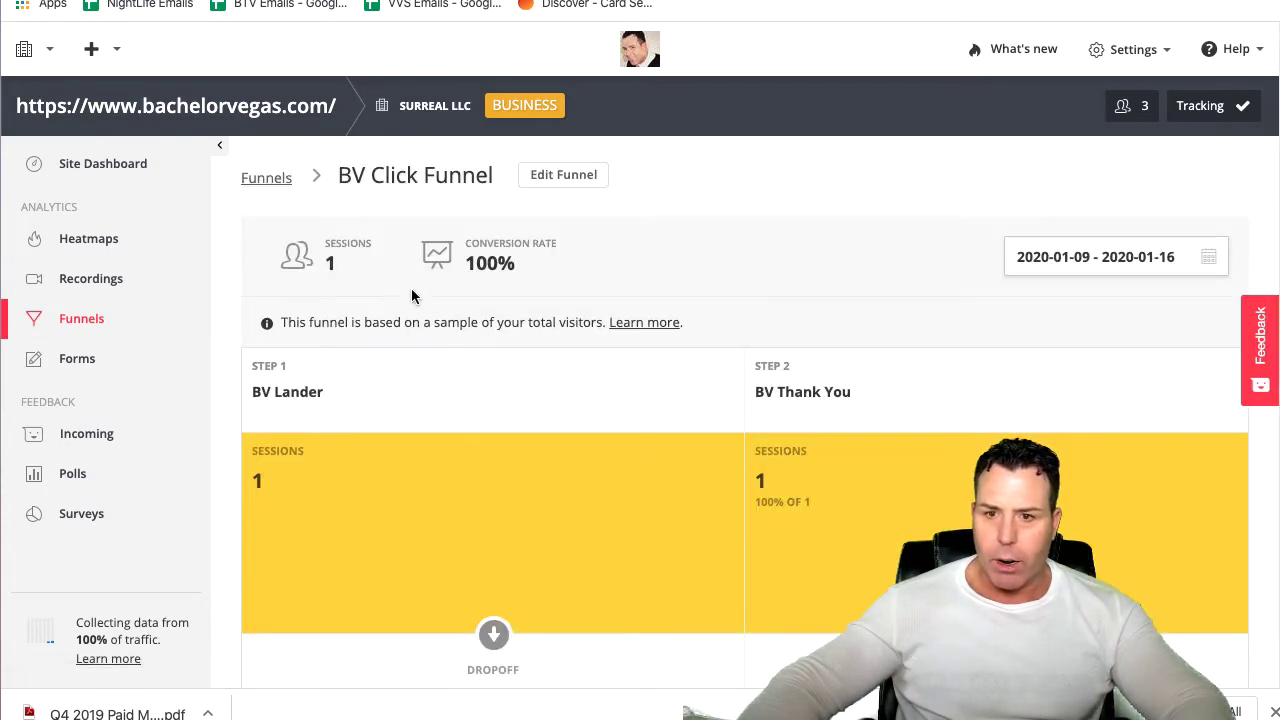
{"action": "scroll", "coordinate": [599, 462], "scroll_direction": "down", "scroll_amount": 1}
{"action": "scroll", "coordinate": [599, 462], "scroll_direction": "down", "scroll_amount": 2}
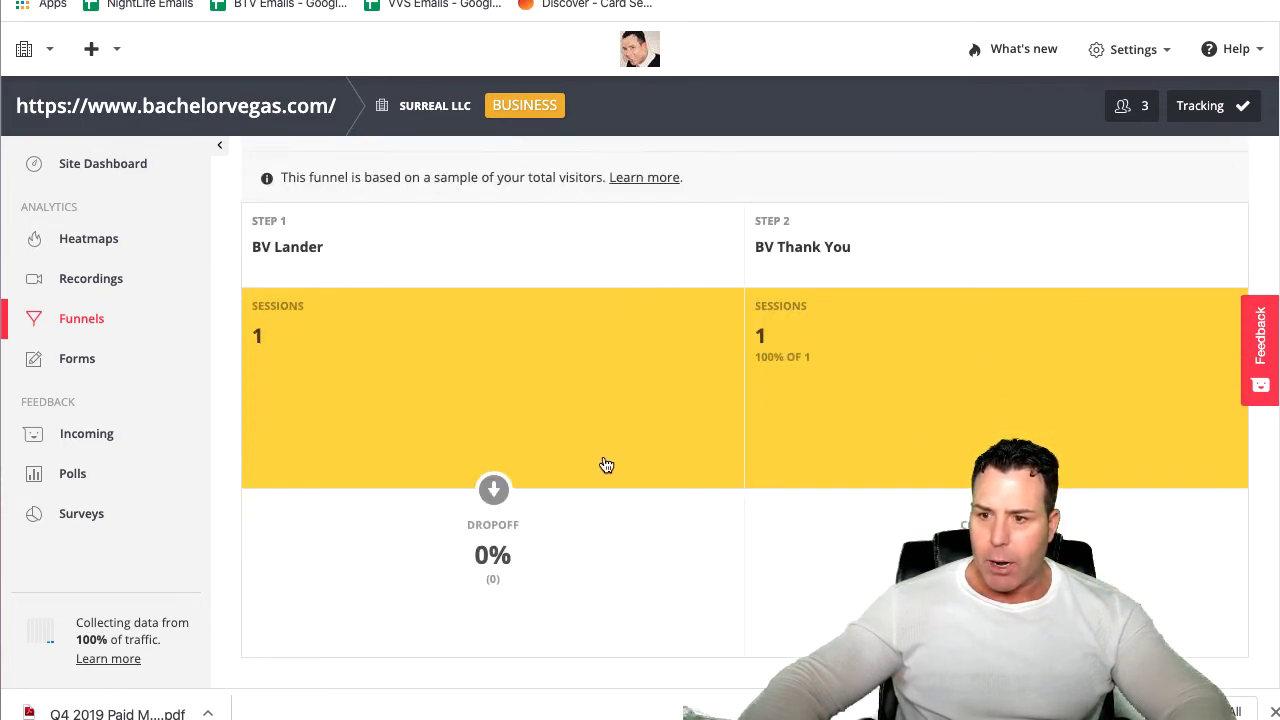
{"action": "scroll", "coordinate": [599, 462], "scroll_direction": "up", "scroll_amount": 3}
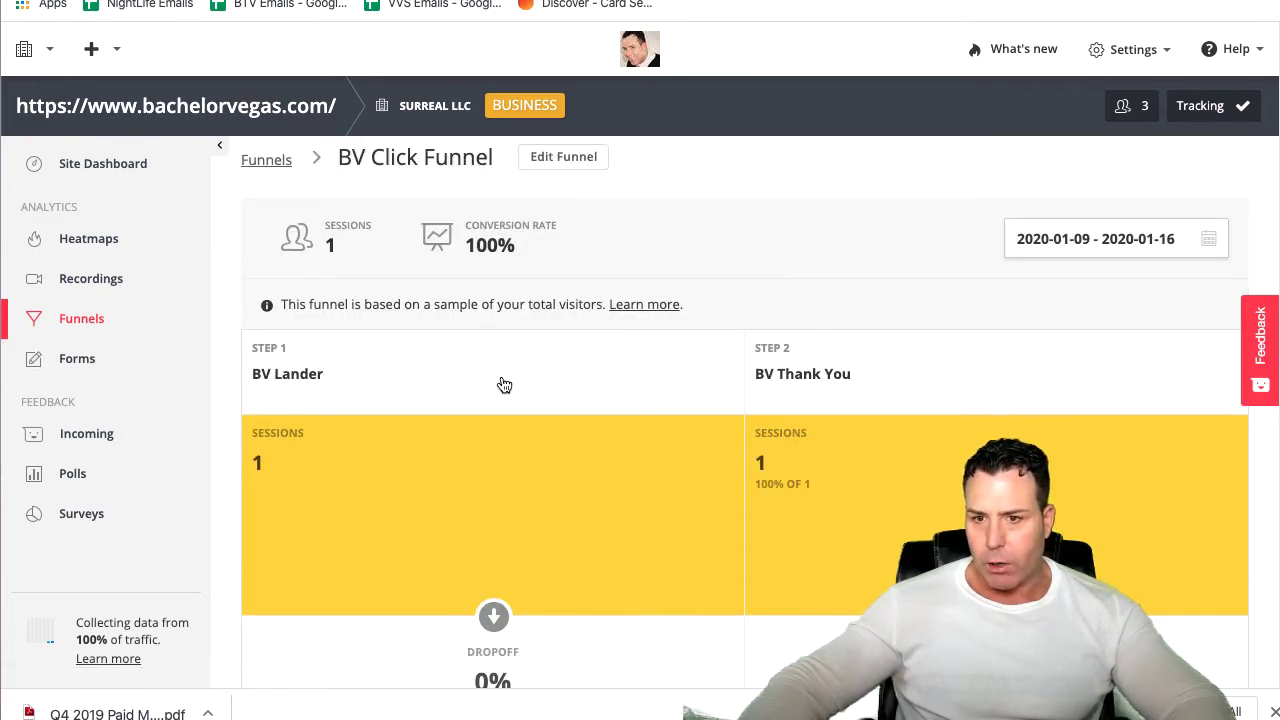
Open the BV Main Form report and examine the interactions, time on field and drop-off for each form field
{"action": "left_click", "coordinate": [85, 371]}
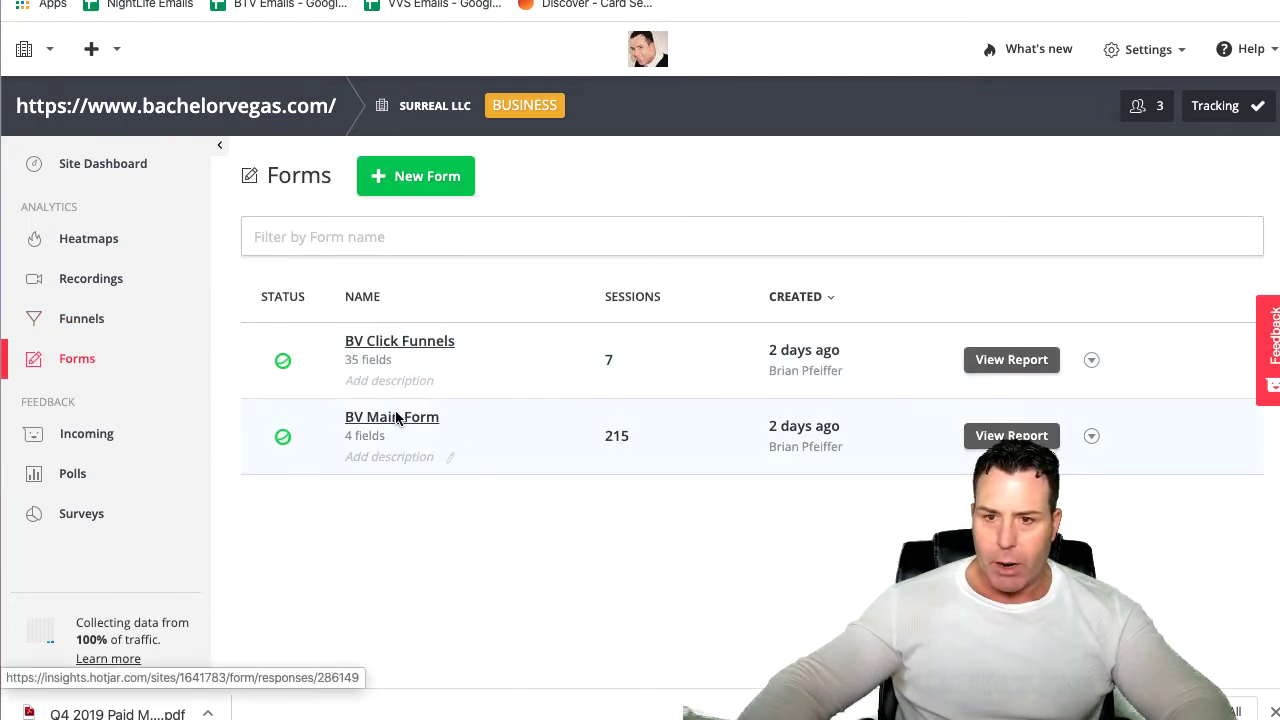
{"action": "left_click", "coordinate": [394, 417]}
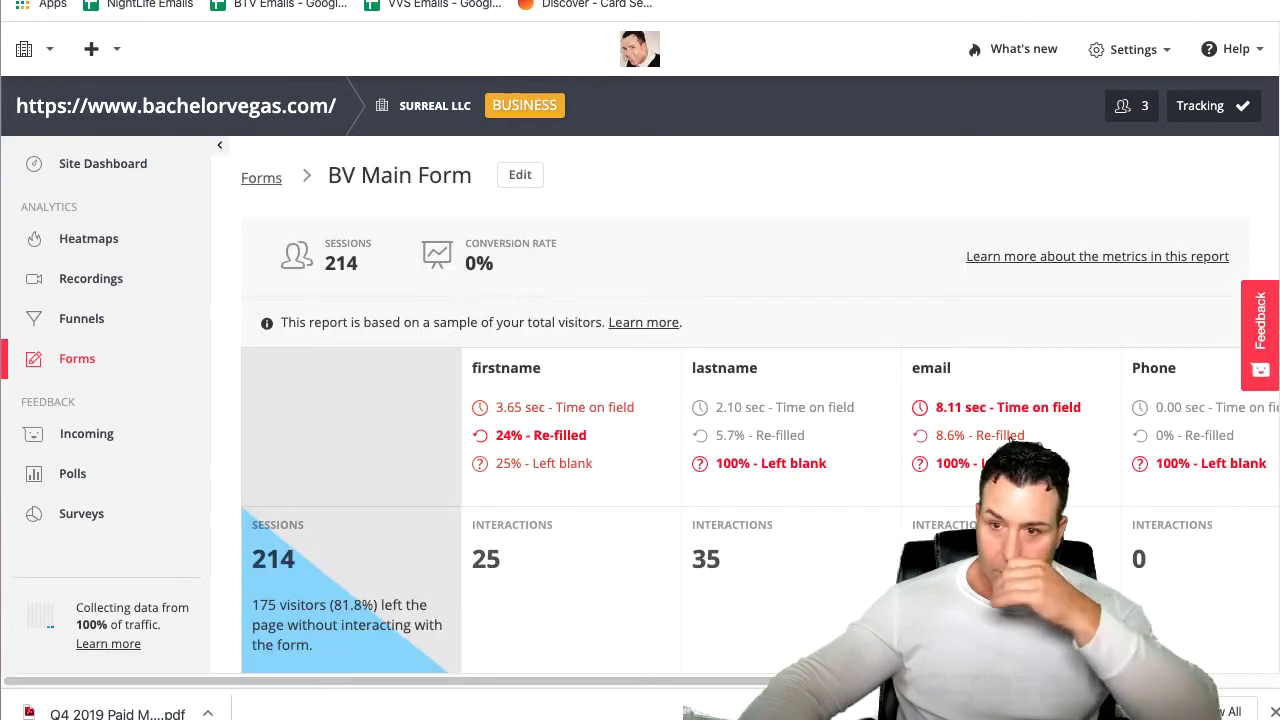
{"action": "scroll", "coordinate": [890, 450], "scroll_direction": "down", "scroll_amount": 3}
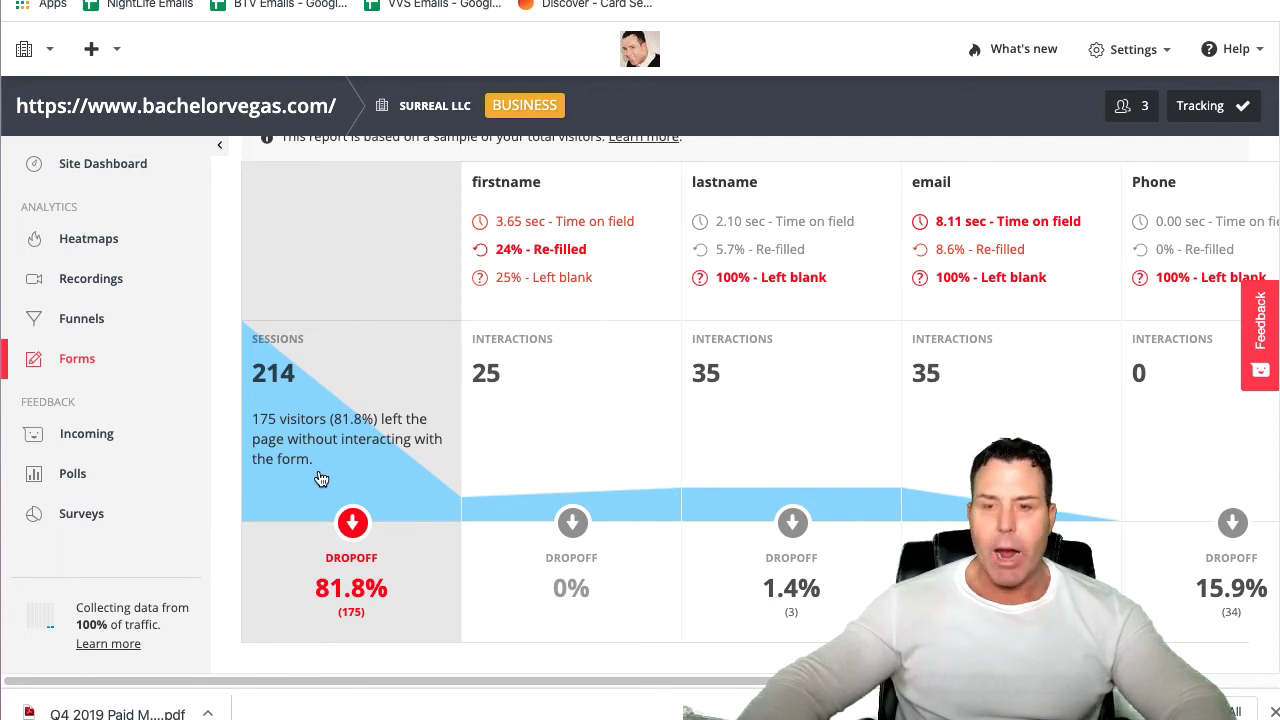
{"action": "scroll", "coordinate": [321, 479], "scroll_direction": "up", "scroll_amount": 3}
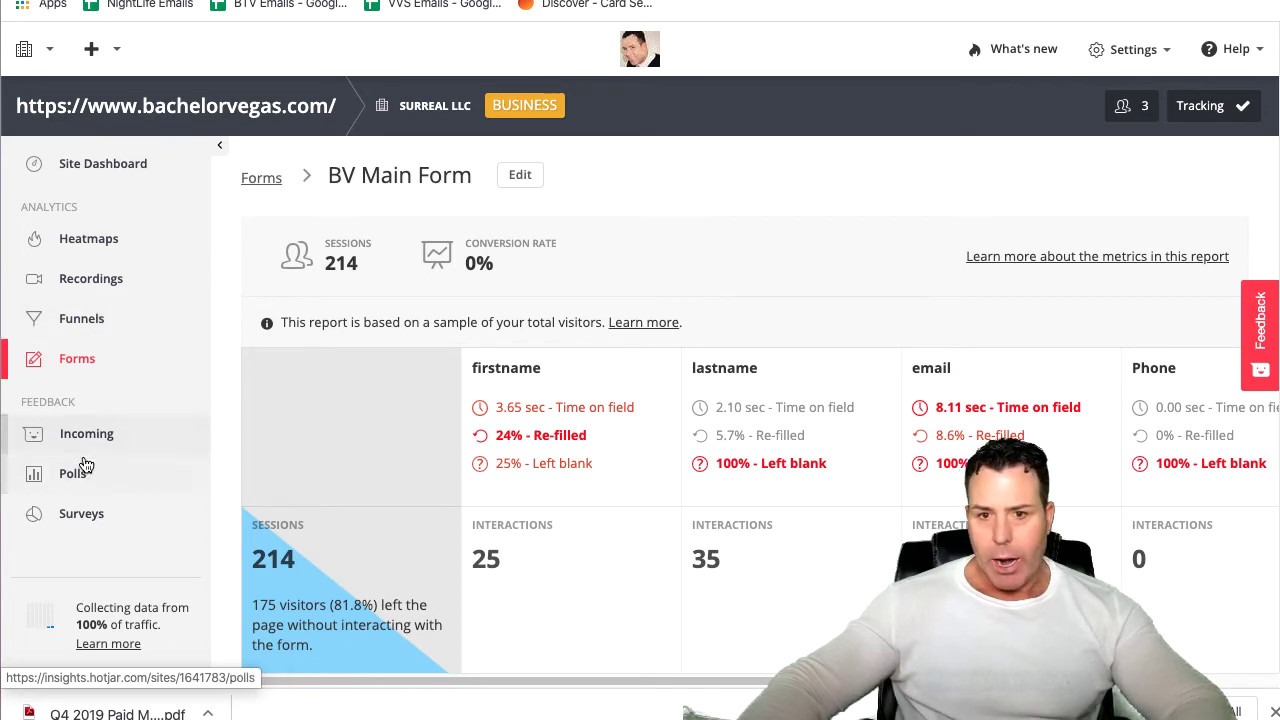
{"action": "scroll", "coordinate": [114, 327], "scroll_direction": "down", "scroll_amount": 1}
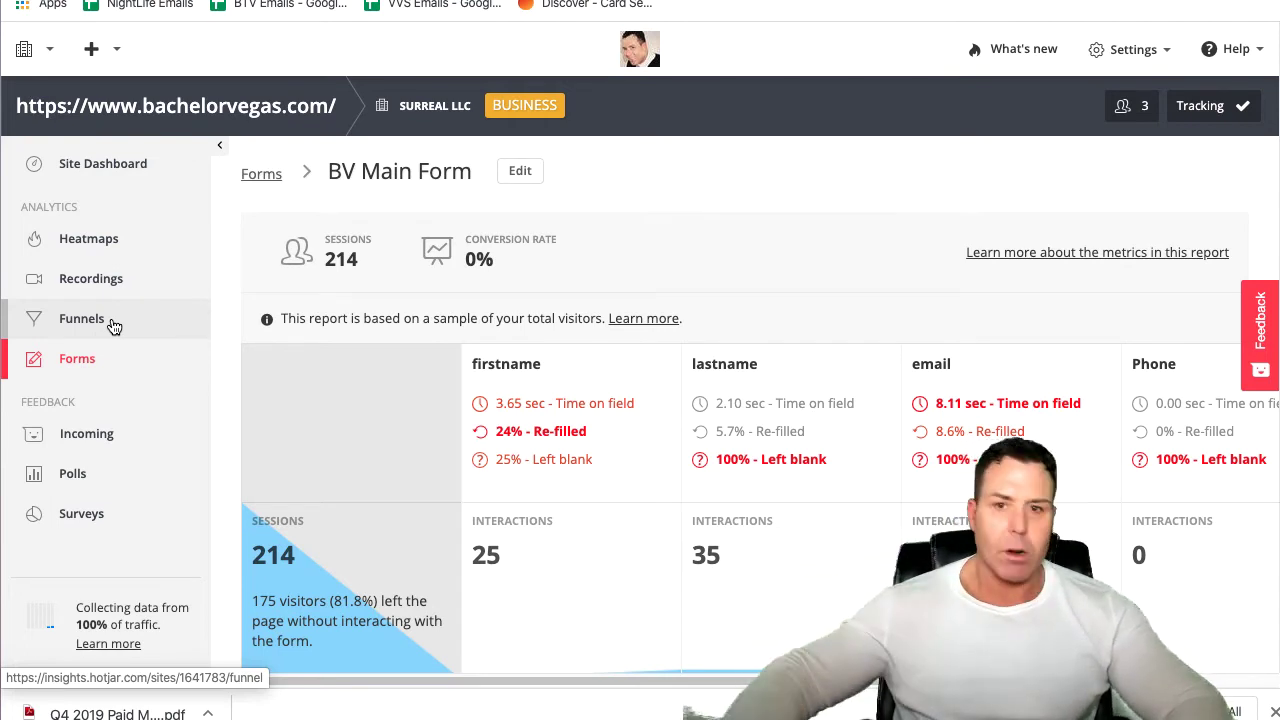
{"action": "scroll", "coordinate": [283, 511], "scroll_direction": "down", "scroll_amount": 2}
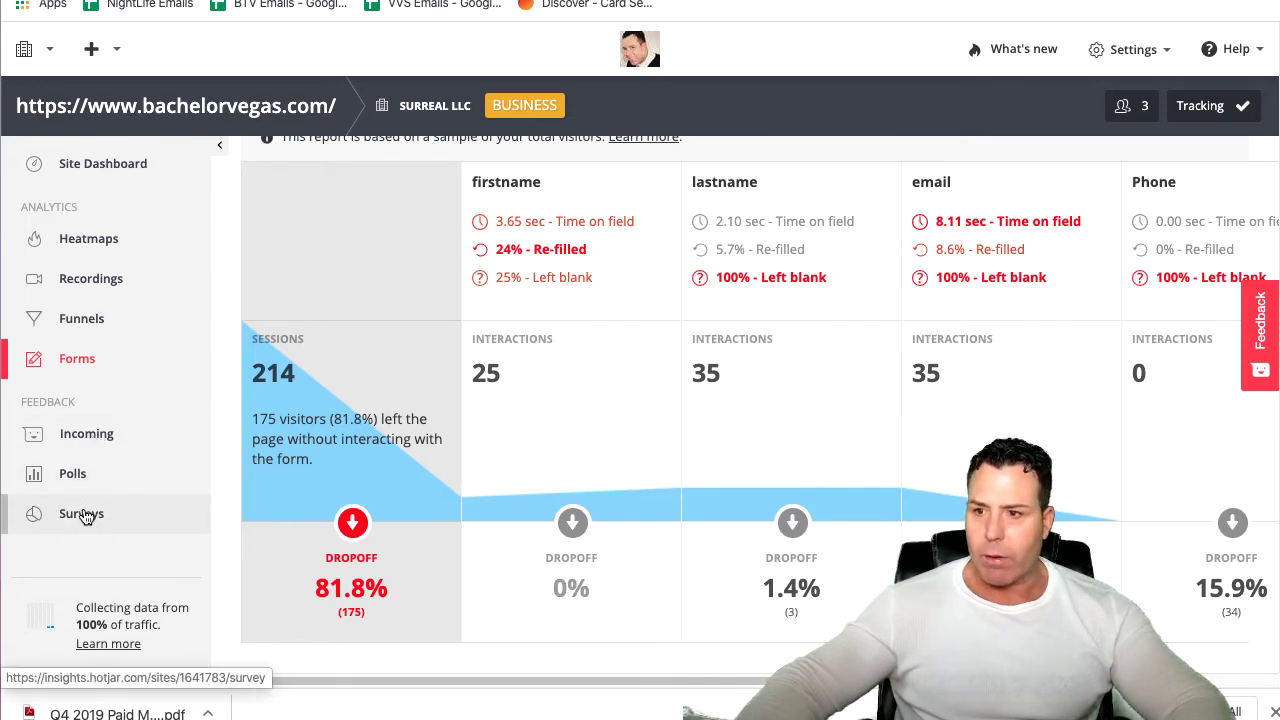
{"action": "scroll", "coordinate": [795, 485], "scroll_direction": "up", "scroll_amount": 2}
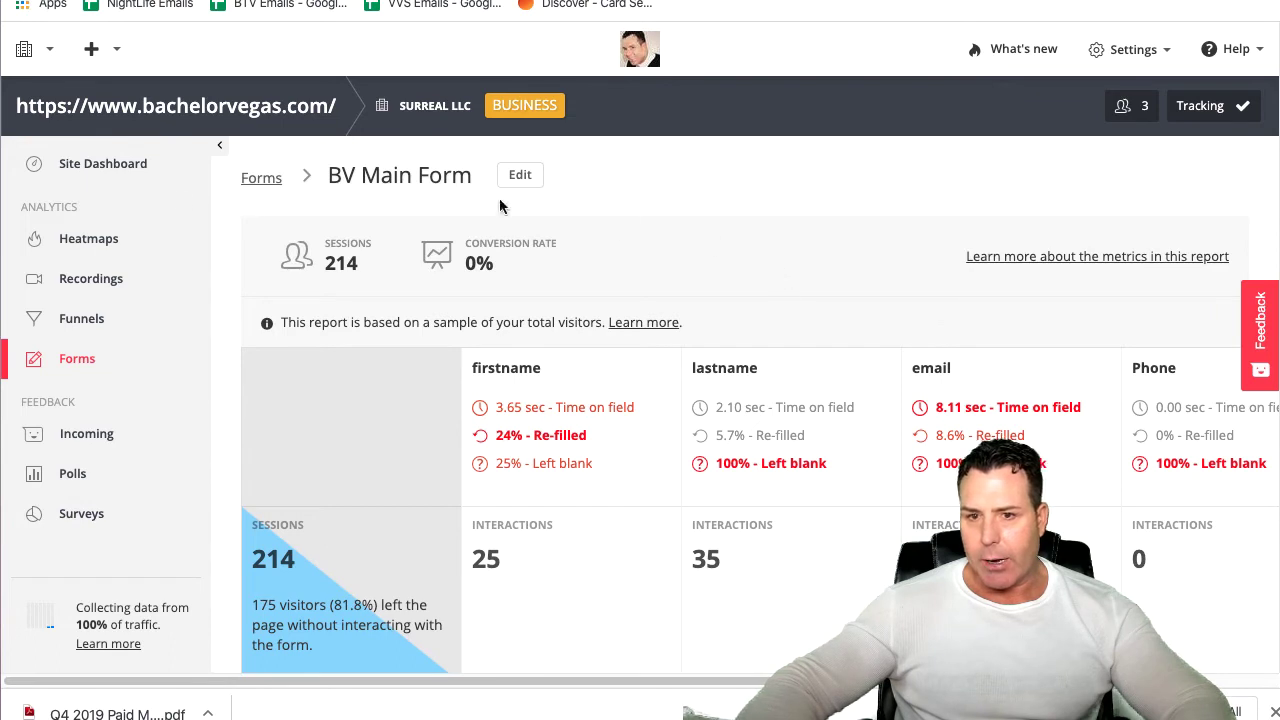
{"action": "left_click", "coordinate": [95, 255]}
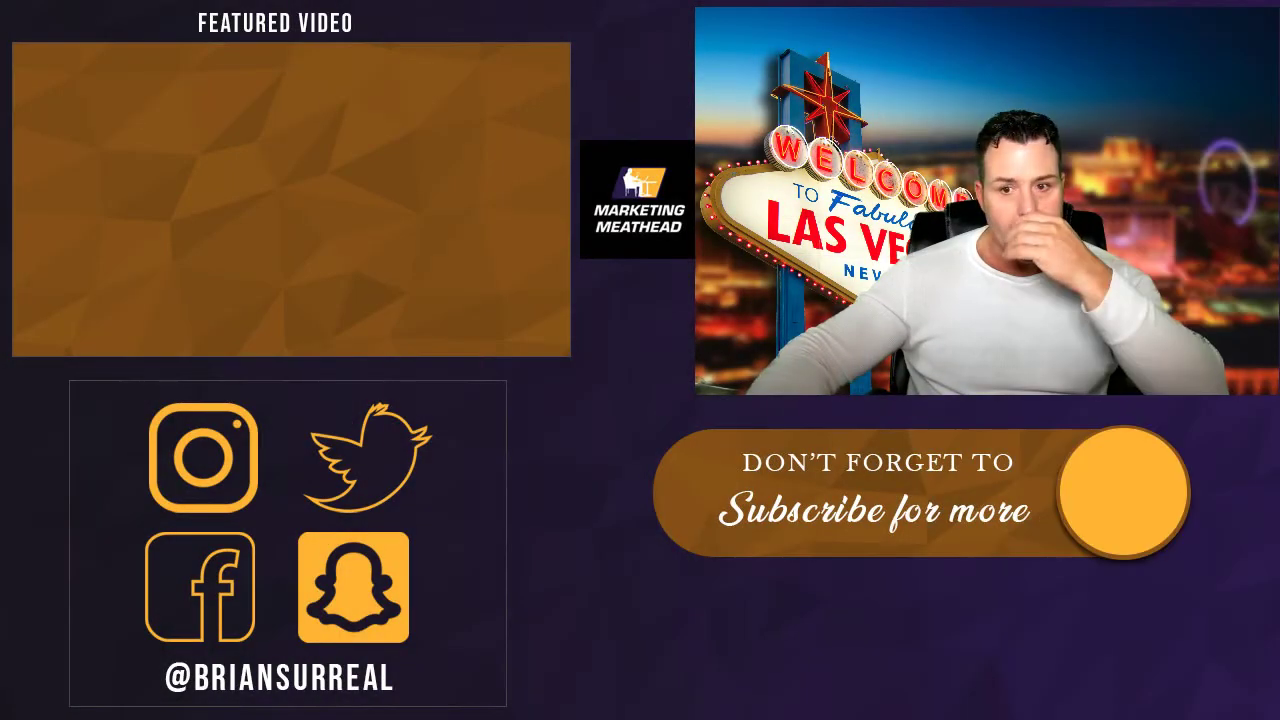